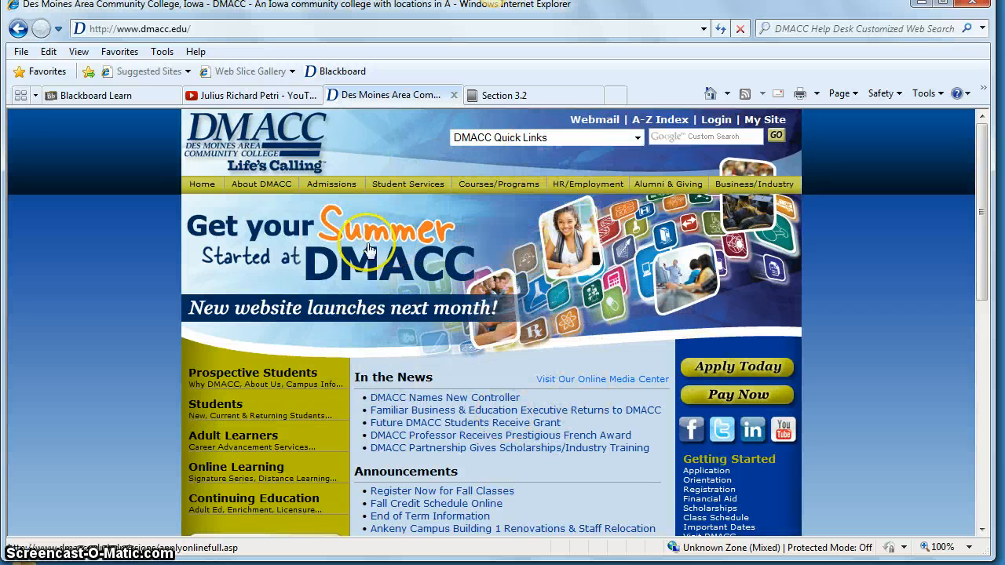
Open the Instructor Websites list from the DMACC quick links and go to the math instructor's site under the letter O
click(517, 140)
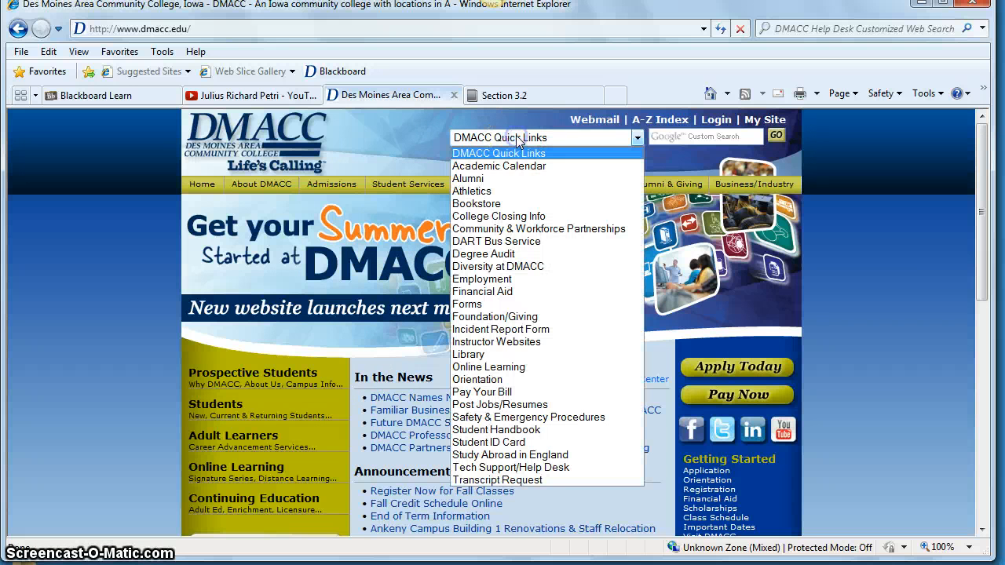
click(510, 342)
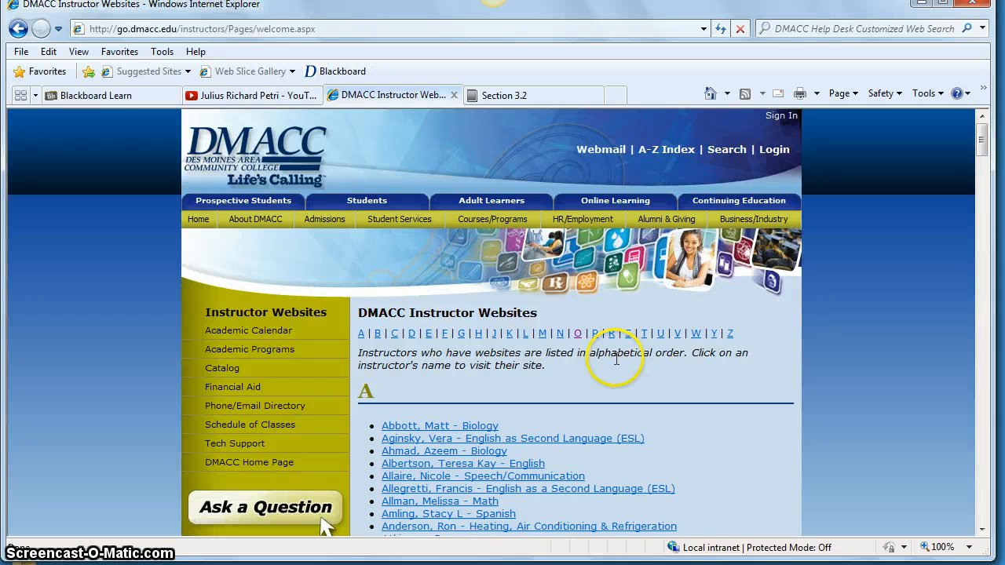
click(577, 336)
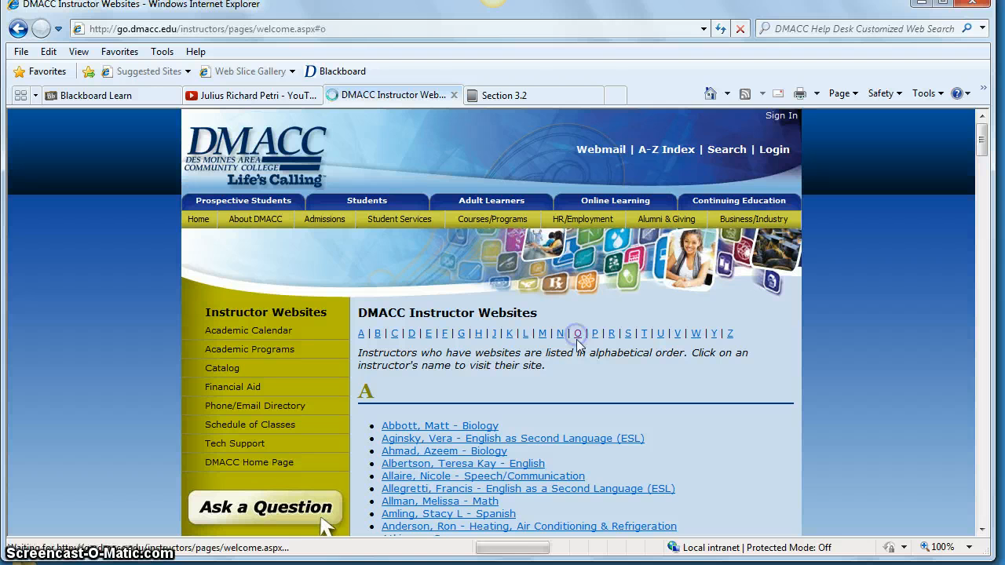
click(449, 220)
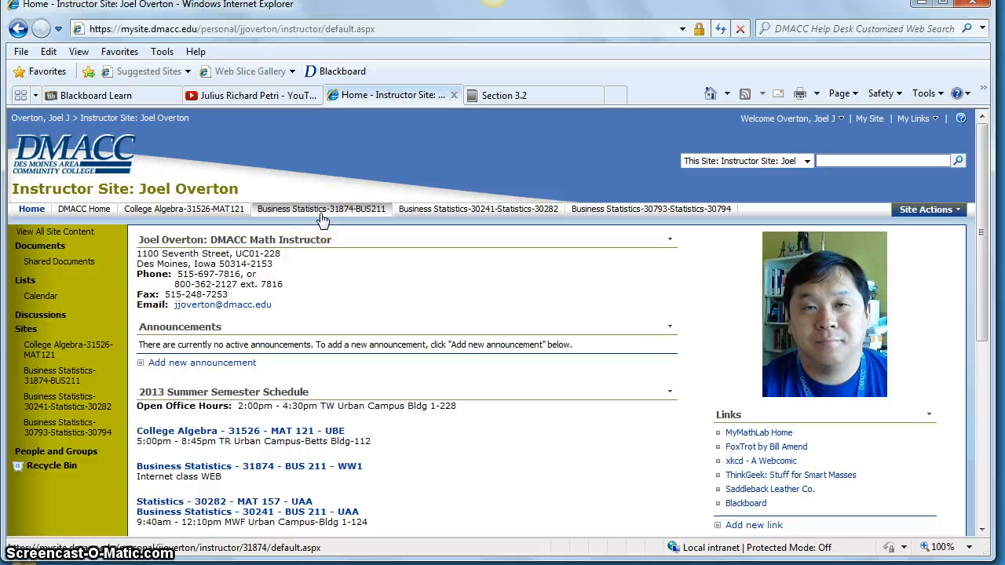
Open the Business Statistics-31874-BUS211 course page and bring its Class Handouts list into view
click(322, 218)
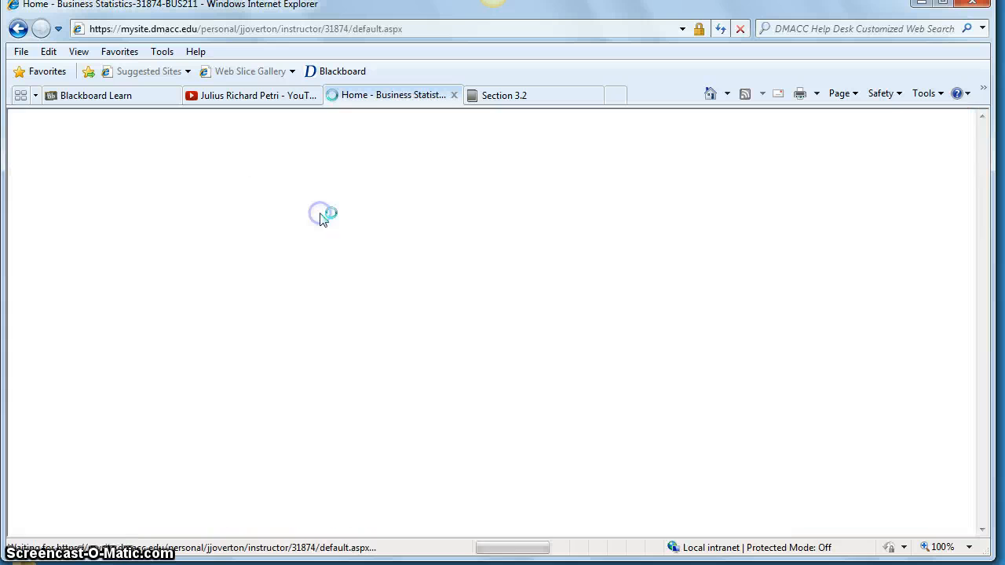
scroll(404, 370, down, 3)
scroll(463, 373, down, 3)
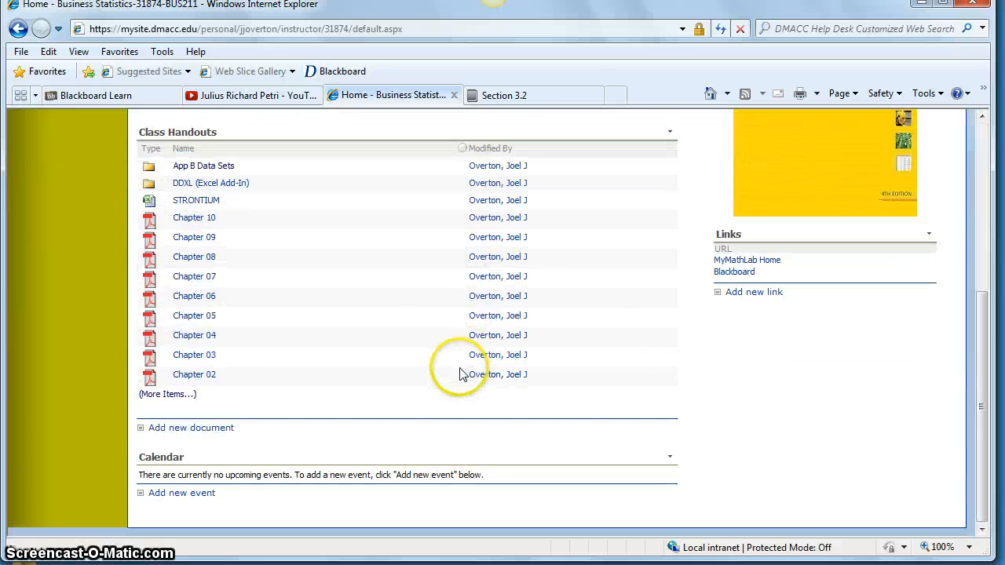
scroll(460, 376, up, 3)
scroll(378, 415, down, 1)
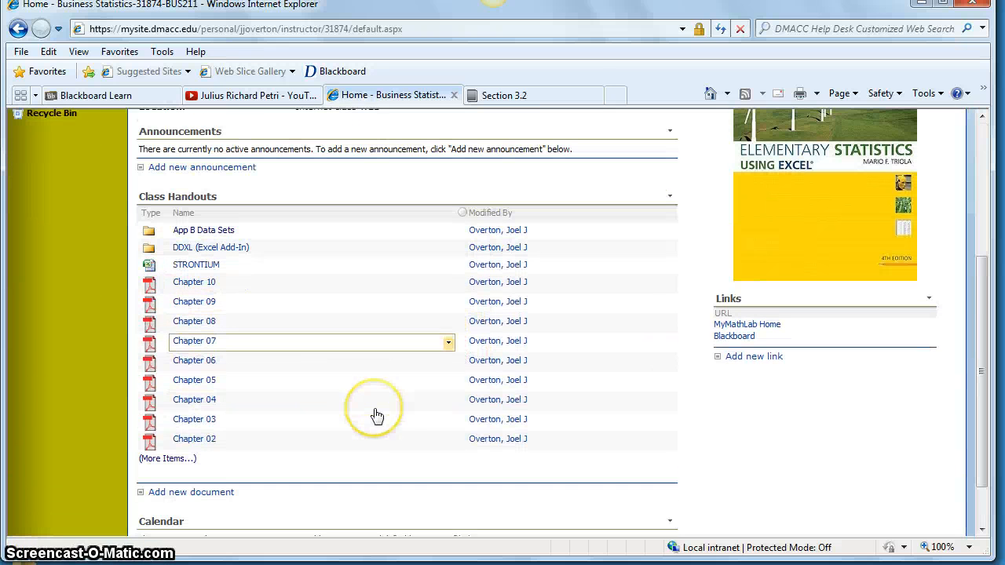
Switch to the Elementary Statistics Using Excel e-book and open Appendix B: Data Sets from its contents
click(233, 292)
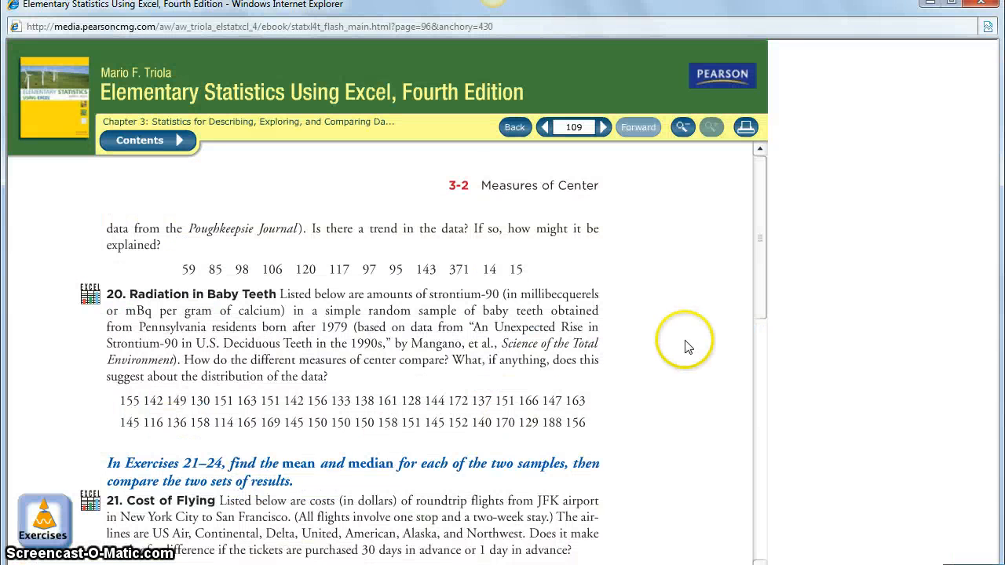
click(135, 140)
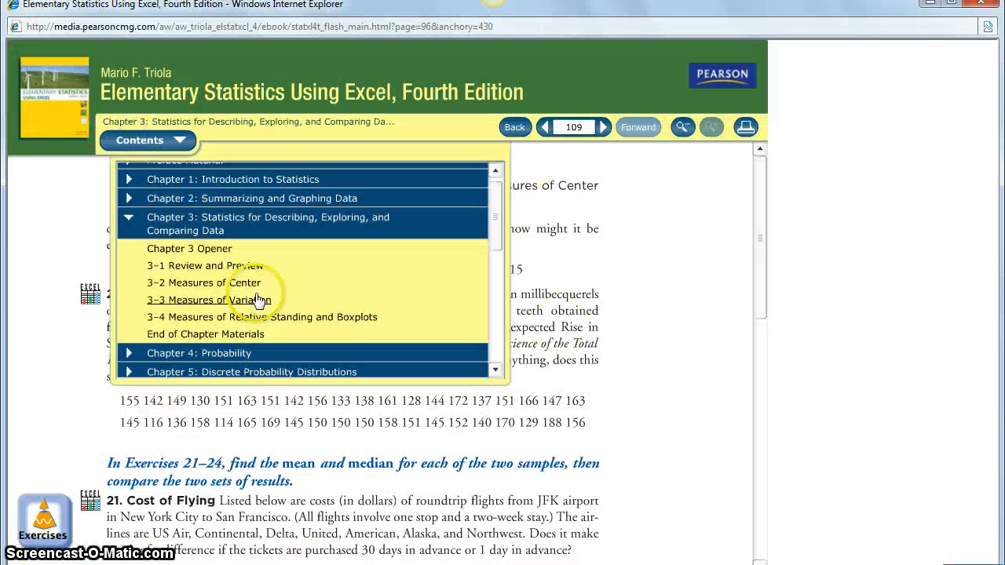
scroll(259, 298, down, 5)
scroll(259, 293, down, 3)
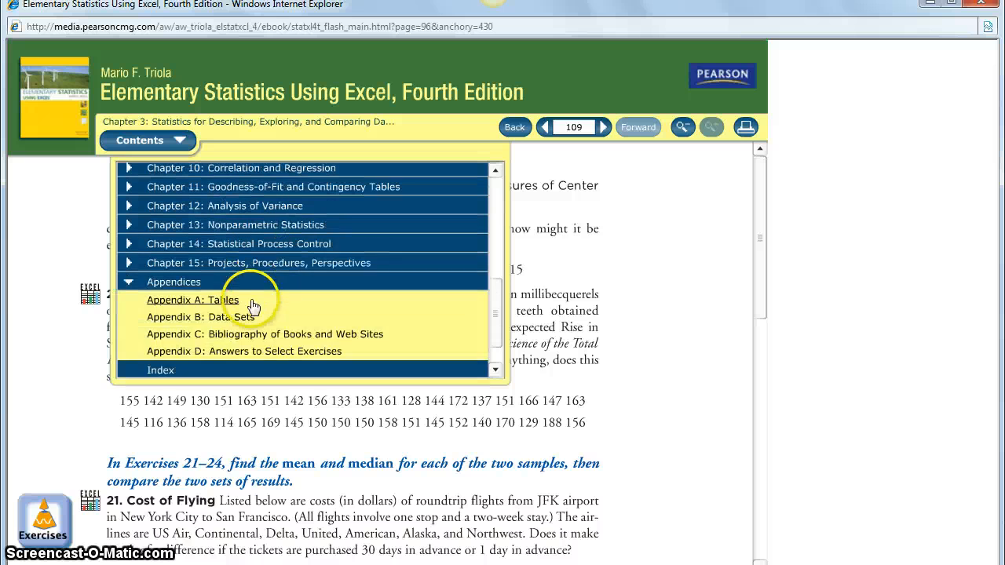
click(236, 321)
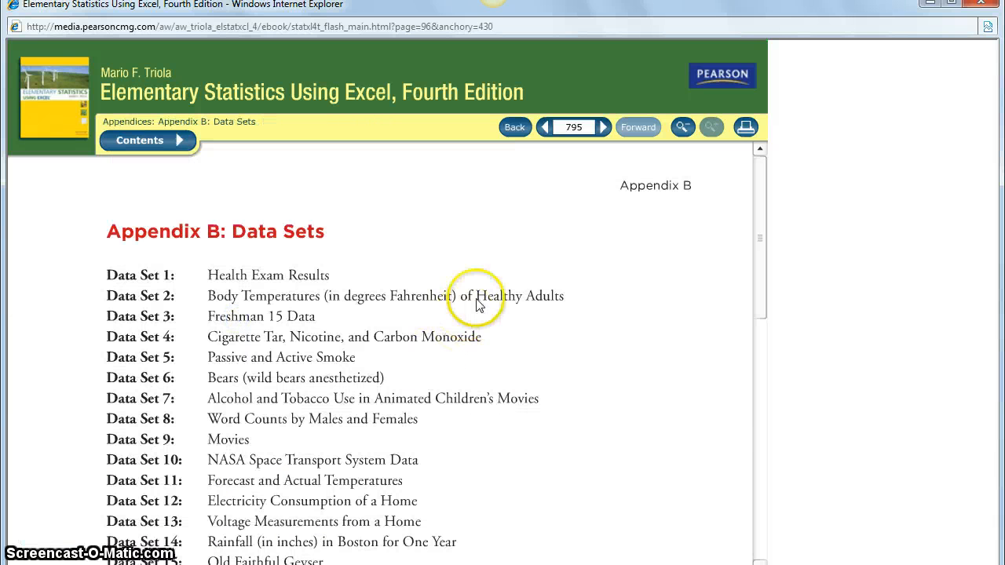
Page forward through Appendix B to the body temperature table on page 799
click(602, 128)
click(602, 128)
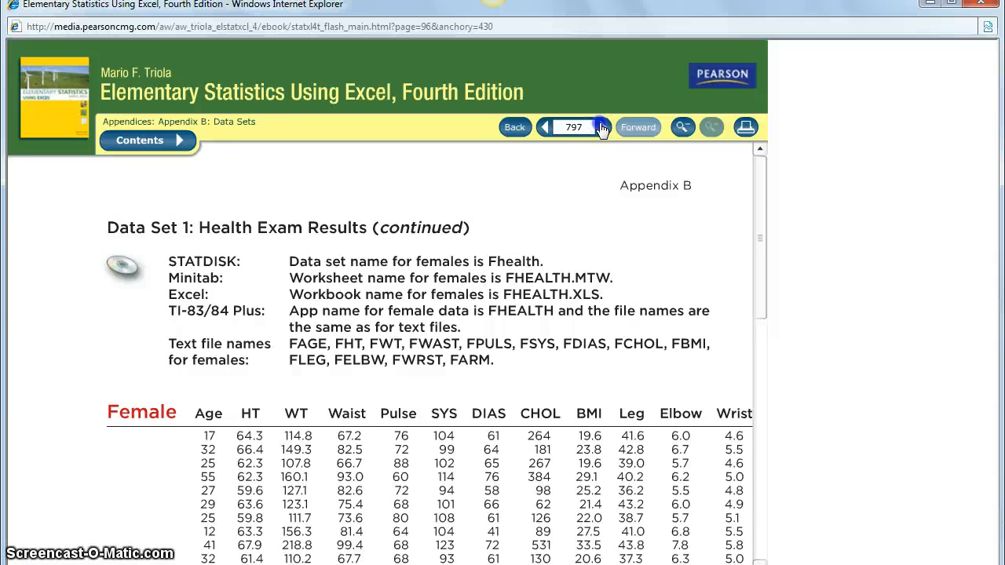
click(602, 128)
click(602, 128)
scroll(571, 212, down, 3)
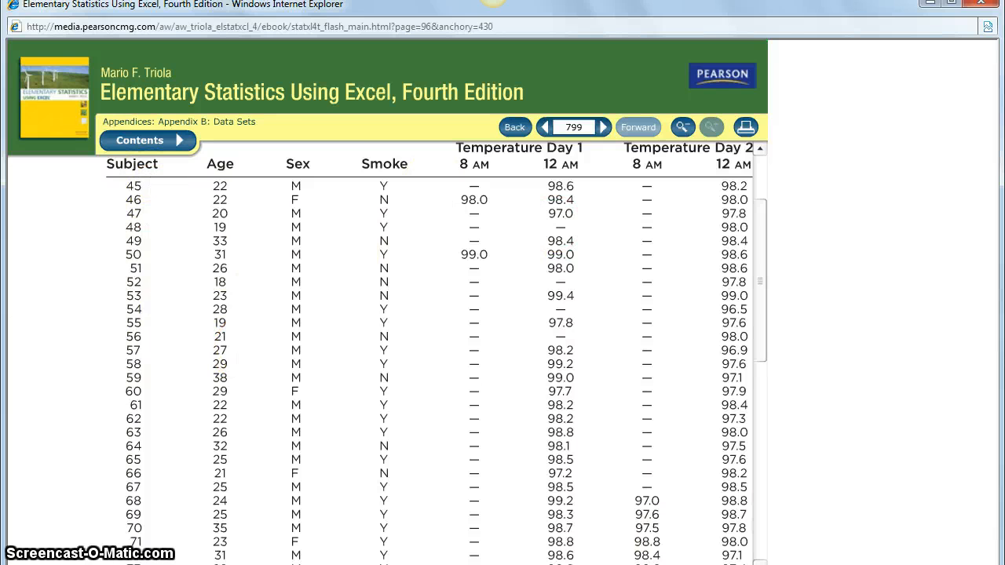
Return to the course page, open the App B Data Sets folder and show its full list of documents
key(alt+F4)
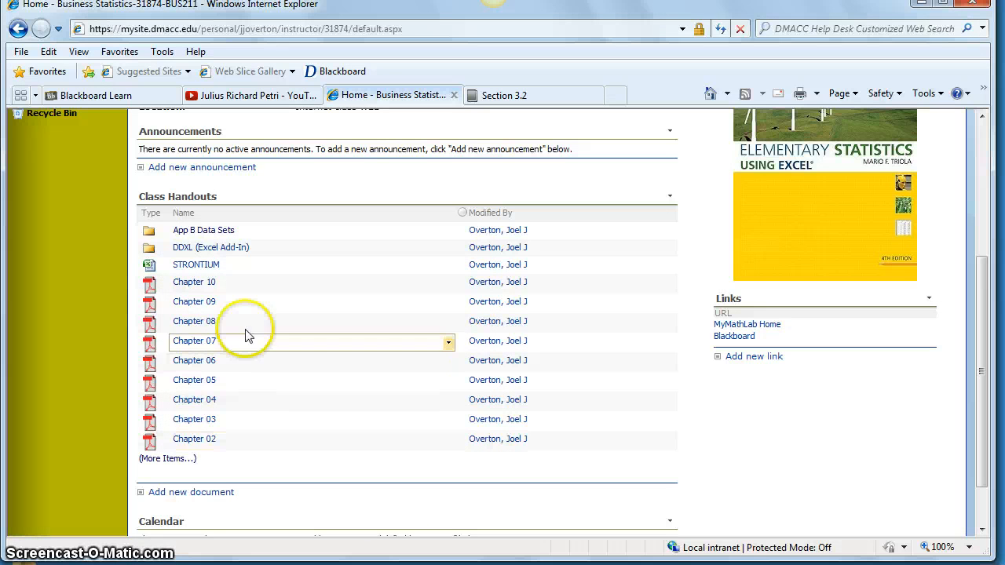
click(227, 230)
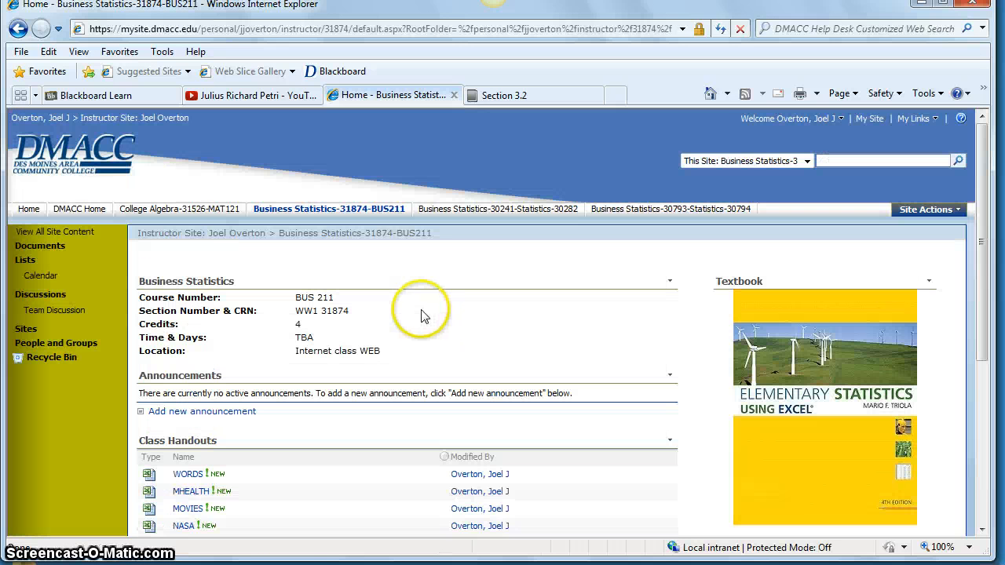
scroll(415, 306, down, 3)
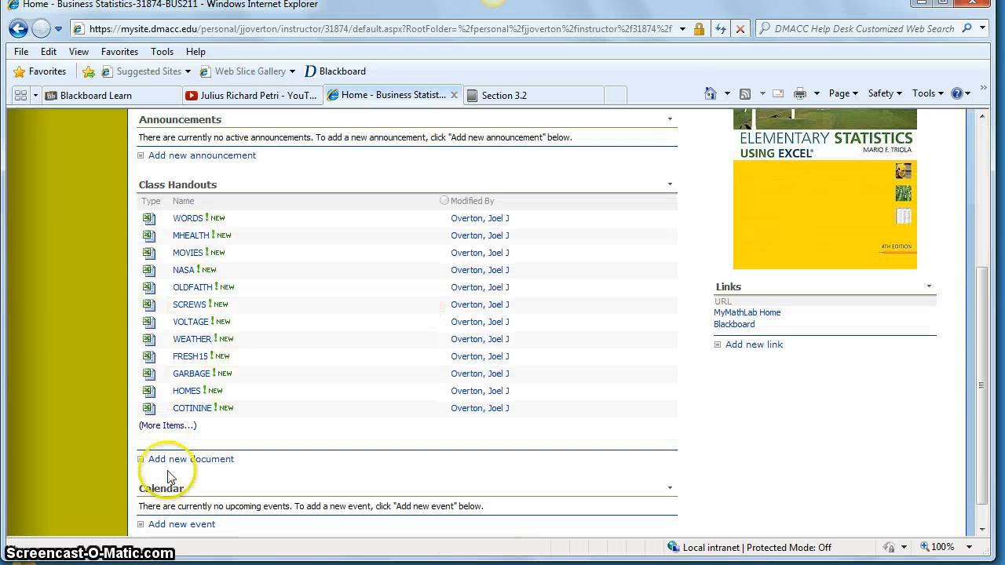
click(159, 429)
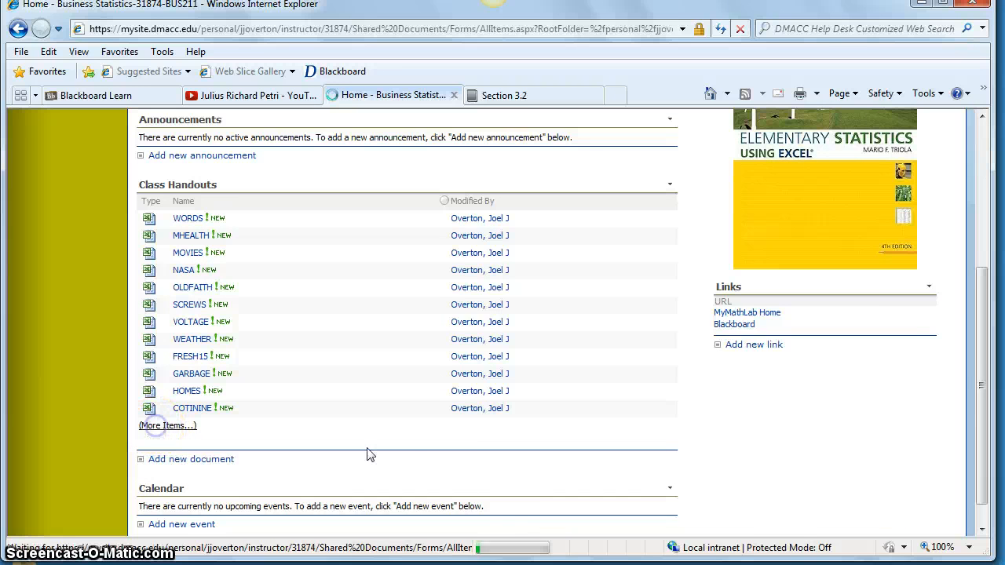
scroll(396, 448, down, 3)
scroll(386, 436, up, 3)
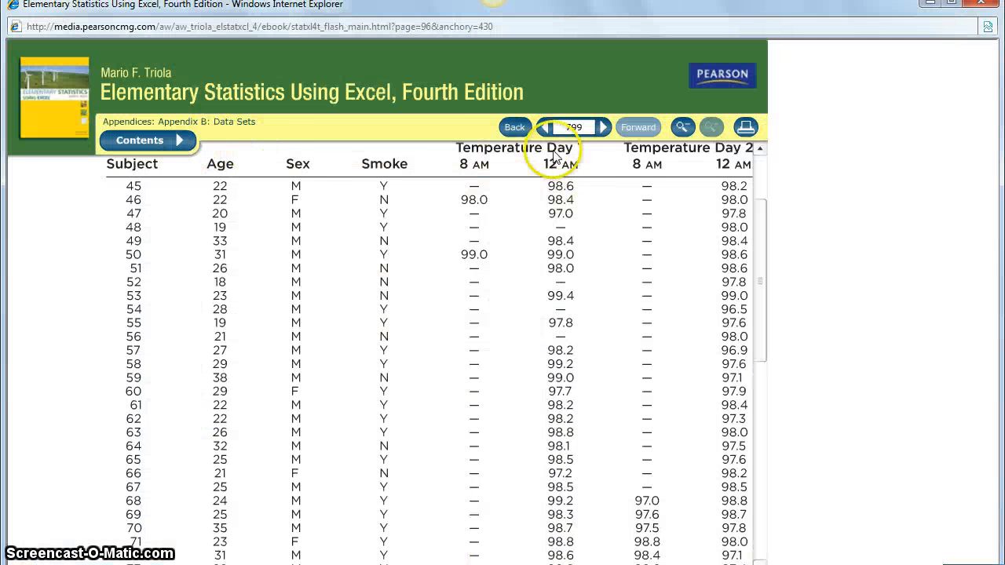
Switch back to the e-book and go to page 798 to check the Excel workbook name for Data Set 2
click(602, 131)
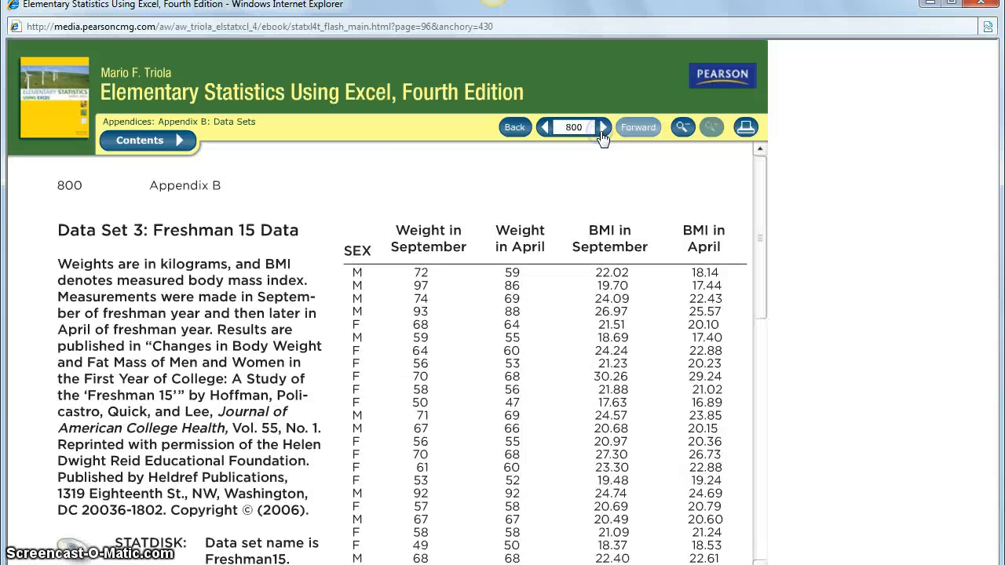
click(545, 128)
click(545, 128)
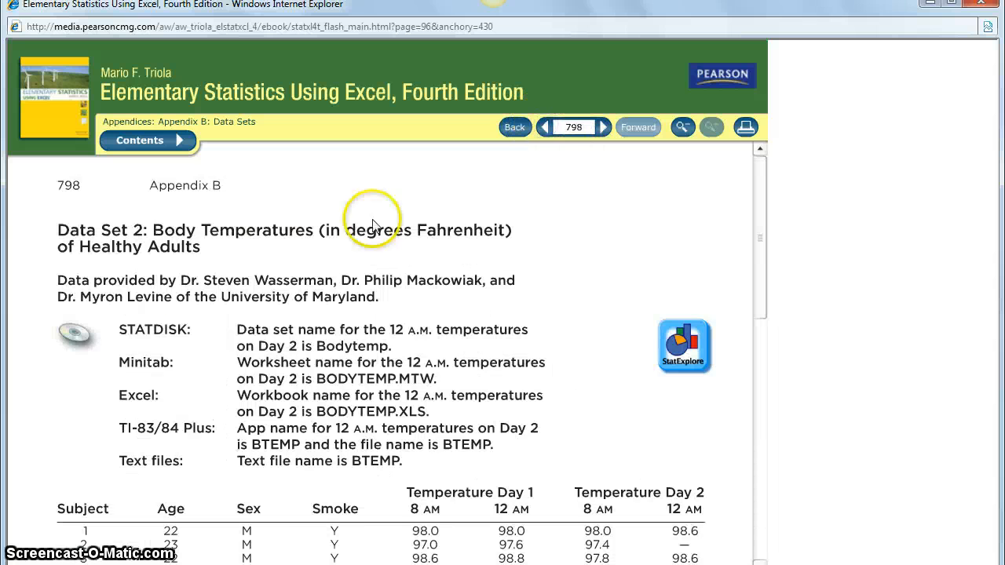
Return to the Shared Documents list and open the BODYTEMP workbook as Read Only
click(333, 563)
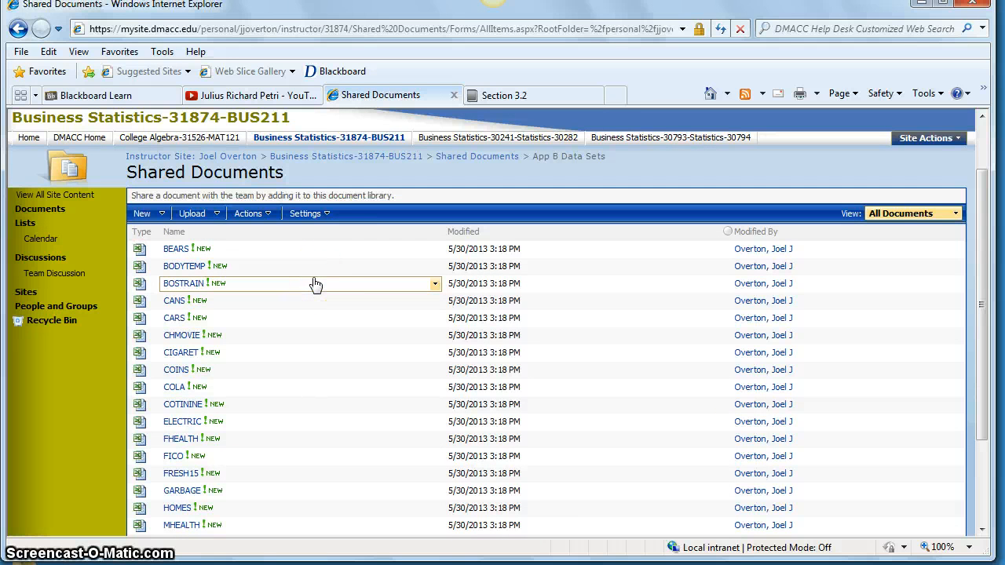
click(179, 269)
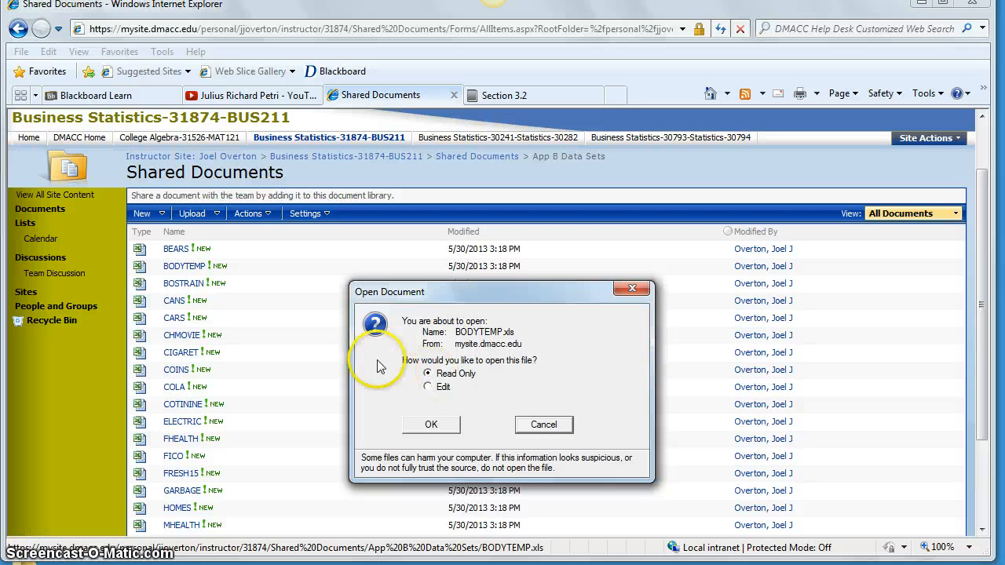
click(434, 425)
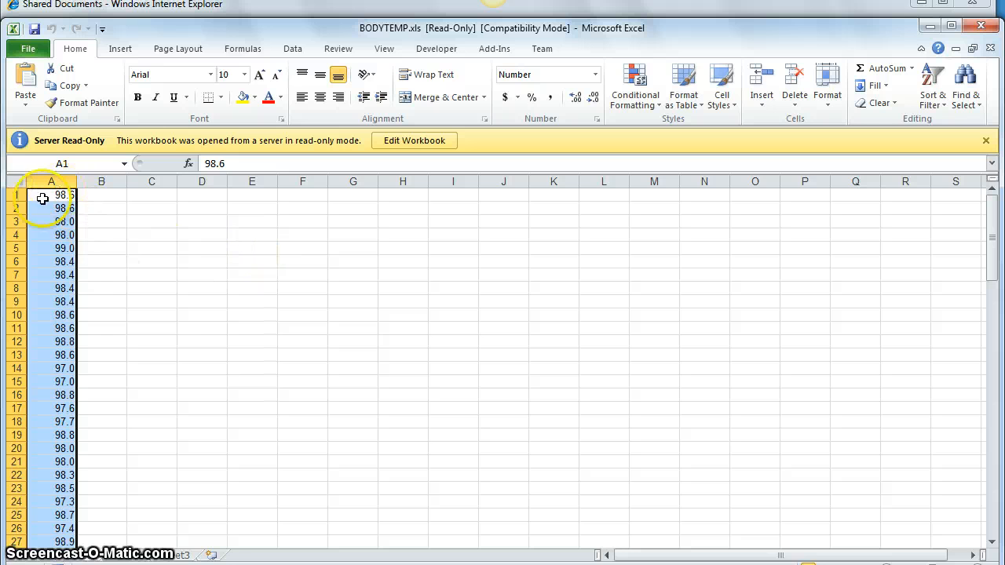
Look through the body temperature values in column A from the first row to the last
scroll(222, 318, down, 20)
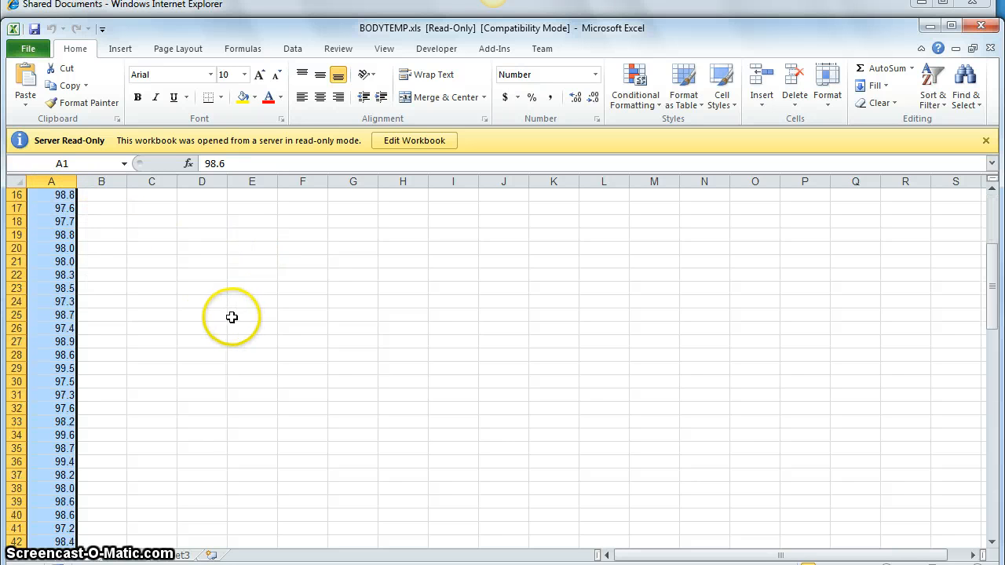
scroll(229, 317, down, 12)
scroll(228, 318, up, 20)
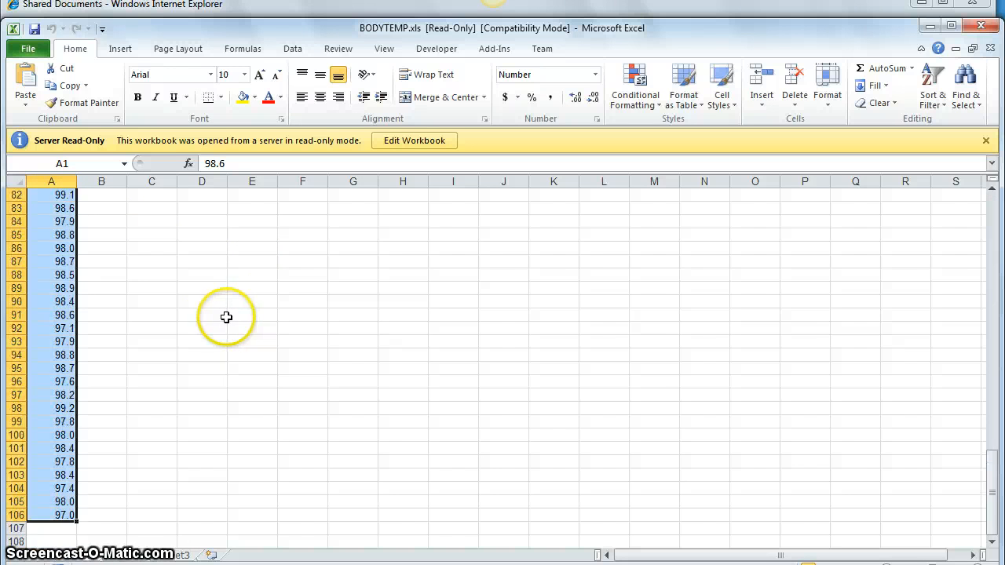
scroll(226, 318, up, 9)
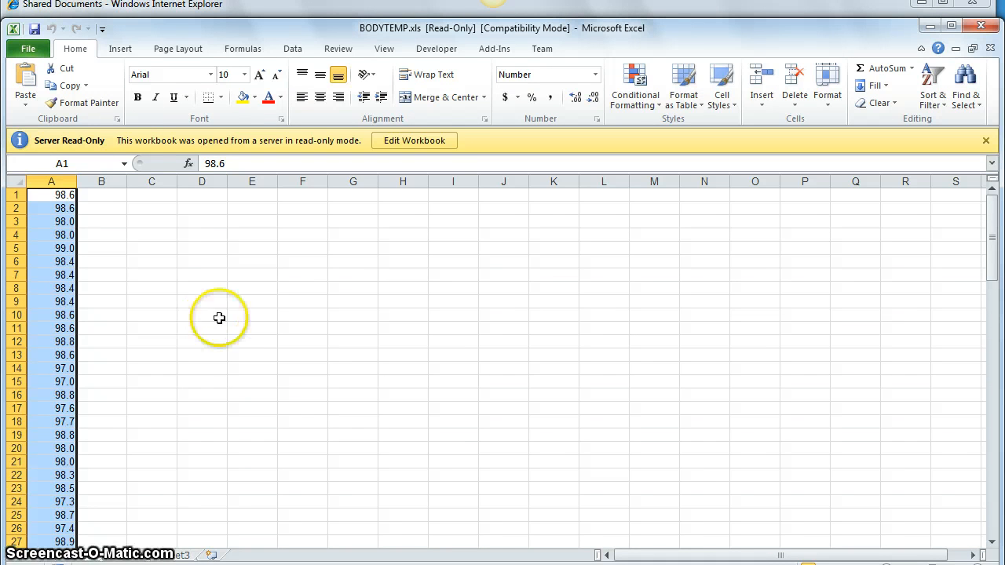
Check the Data Analysis tool's location in Excel and deselect the temperature column
click(292, 50)
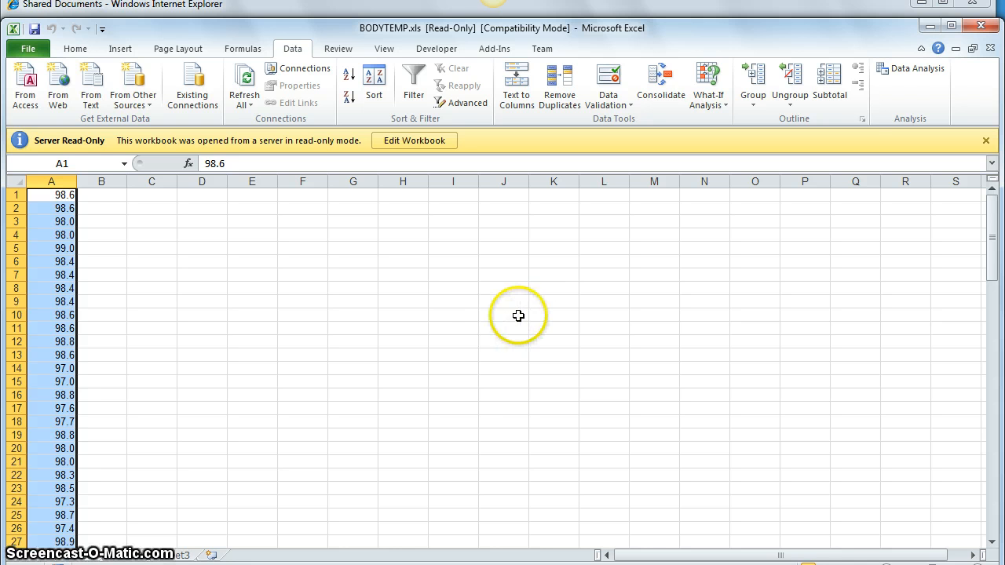
click(915, 75)
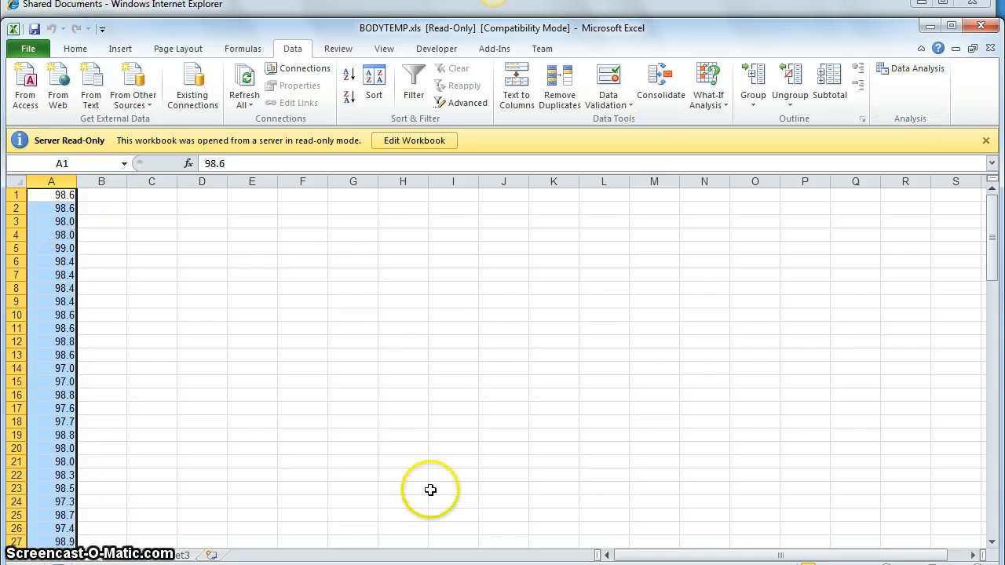
click(250, 353)
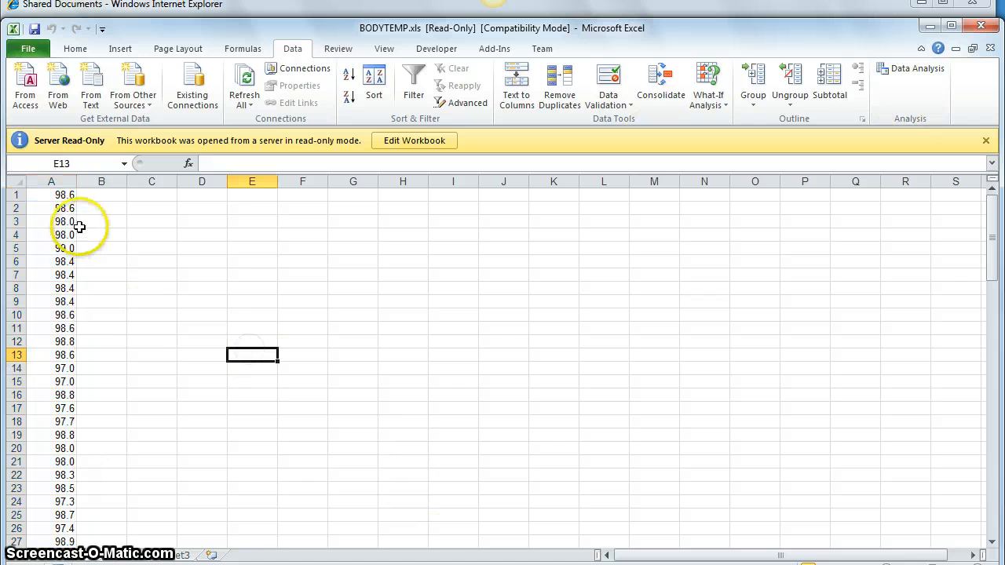
Check the first and last cells of the temperature data, A1 and A106
click(47, 195)
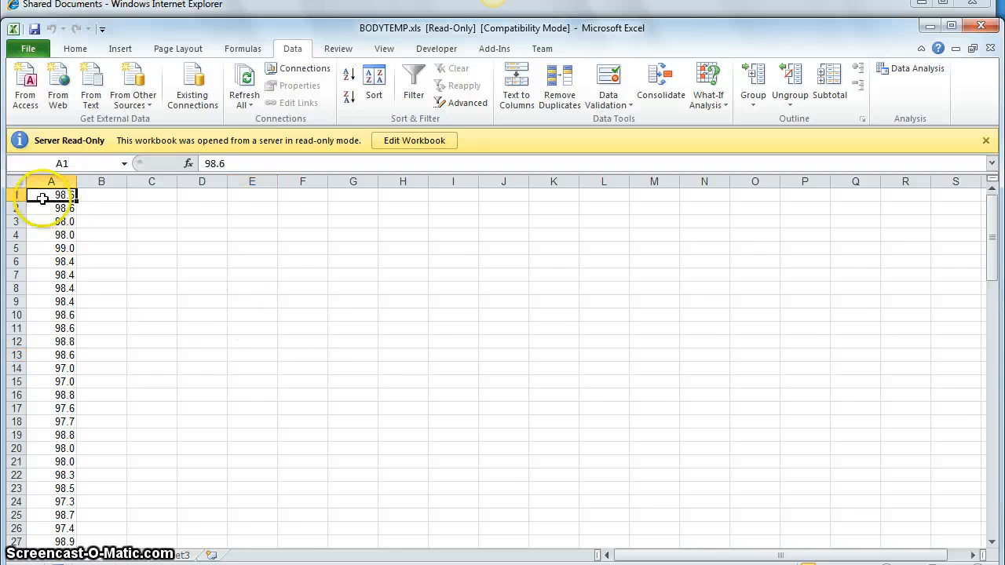
scroll(175, 322, down, 9)
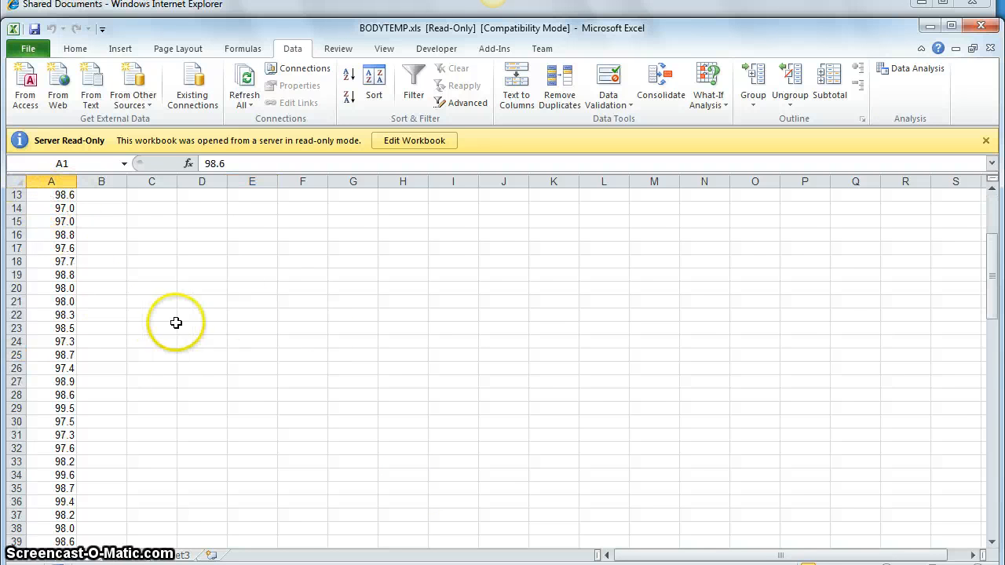
scroll(175, 322, down, 19)
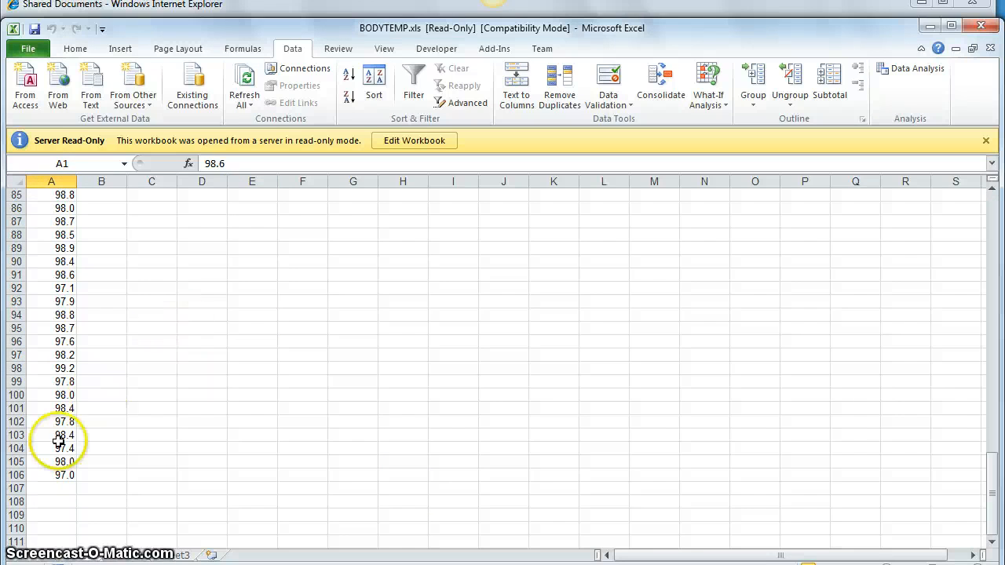
click(57, 476)
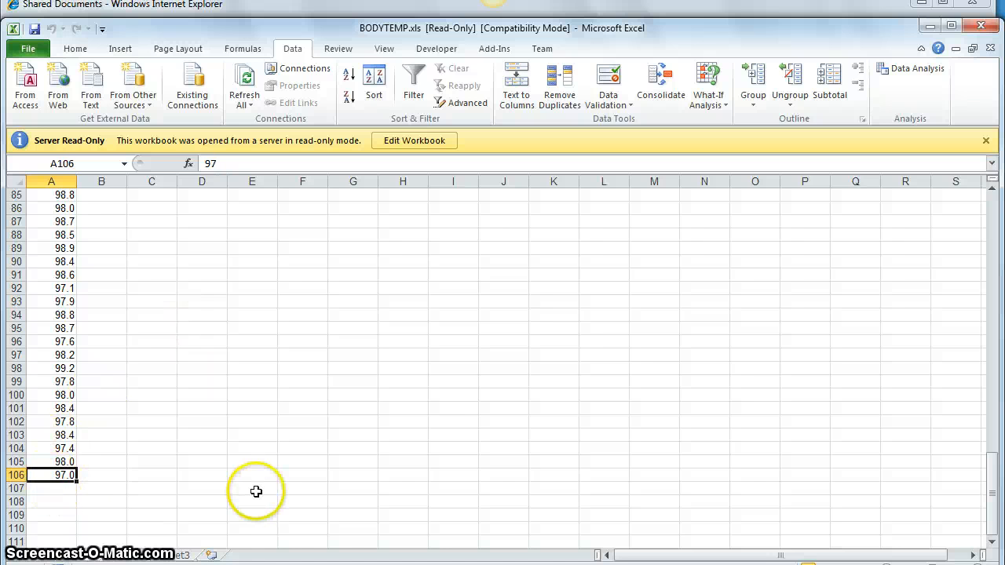
Open the Descriptive Statistics tool from the Data Analysis tools
scroll(255, 493, up, 20)
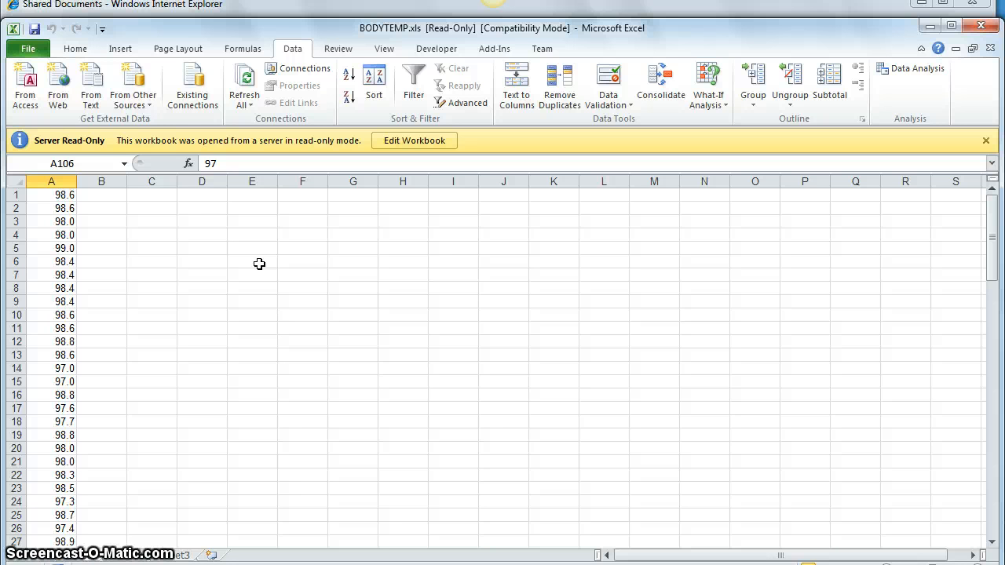
click(896, 74)
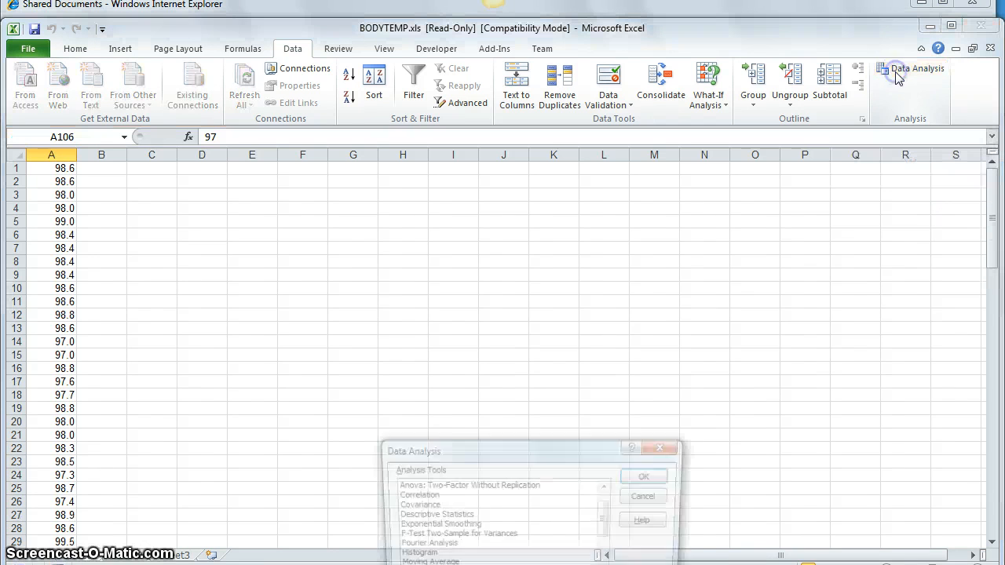
drag(564, 458, 490, 287)
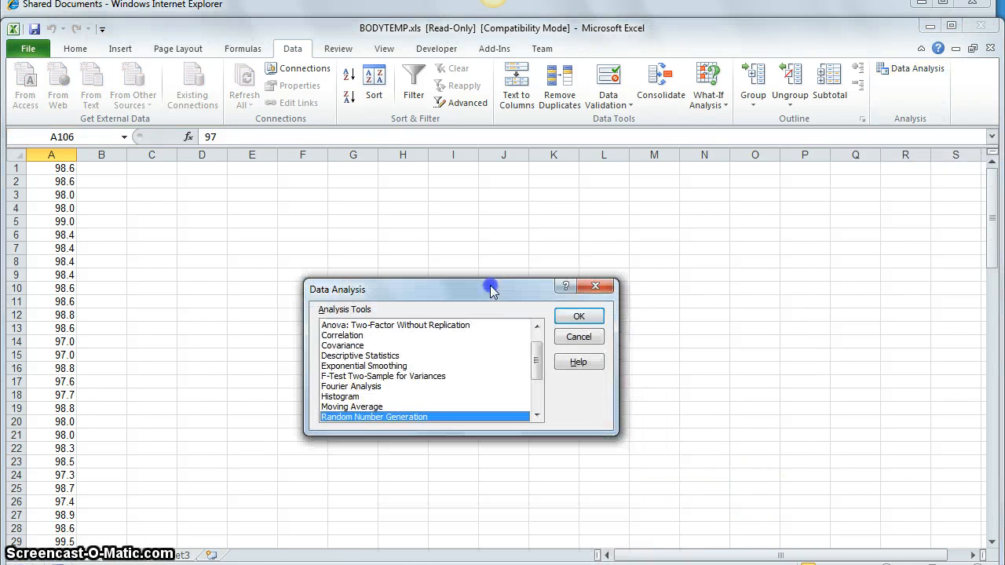
click(364, 346)
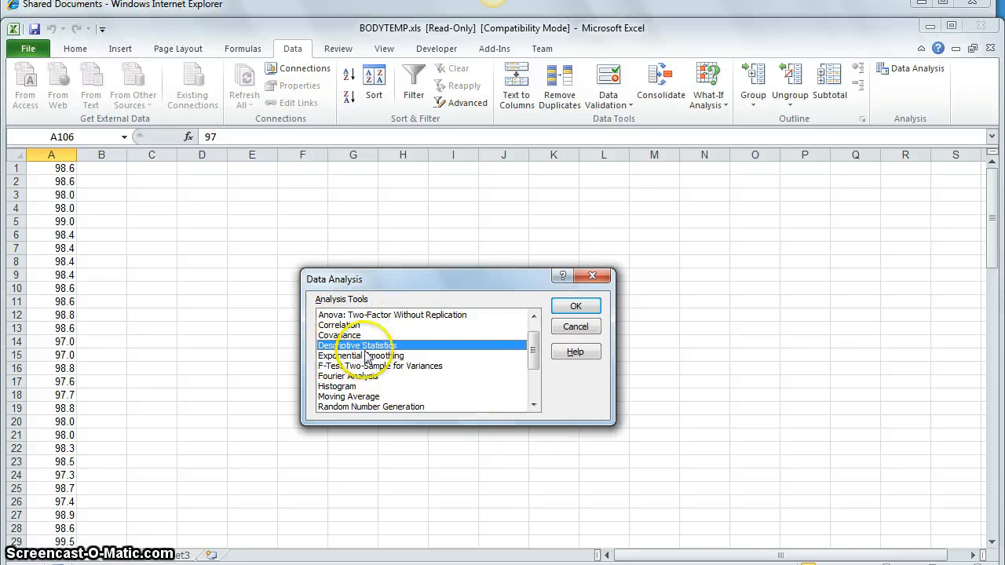
click(564, 306)
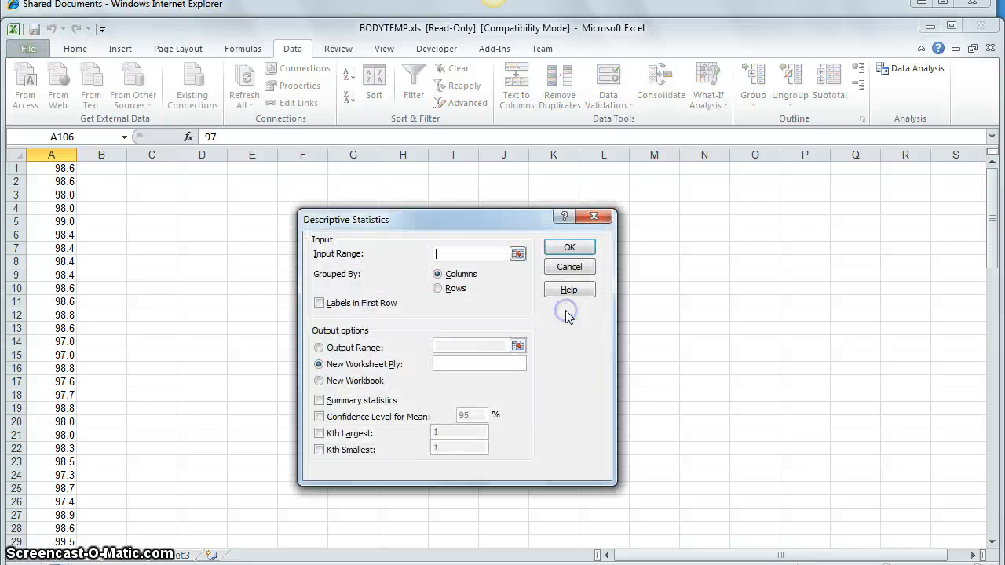
Set the Descriptive Statistics input range to A1:A106, grouped by columns
click(460, 251)
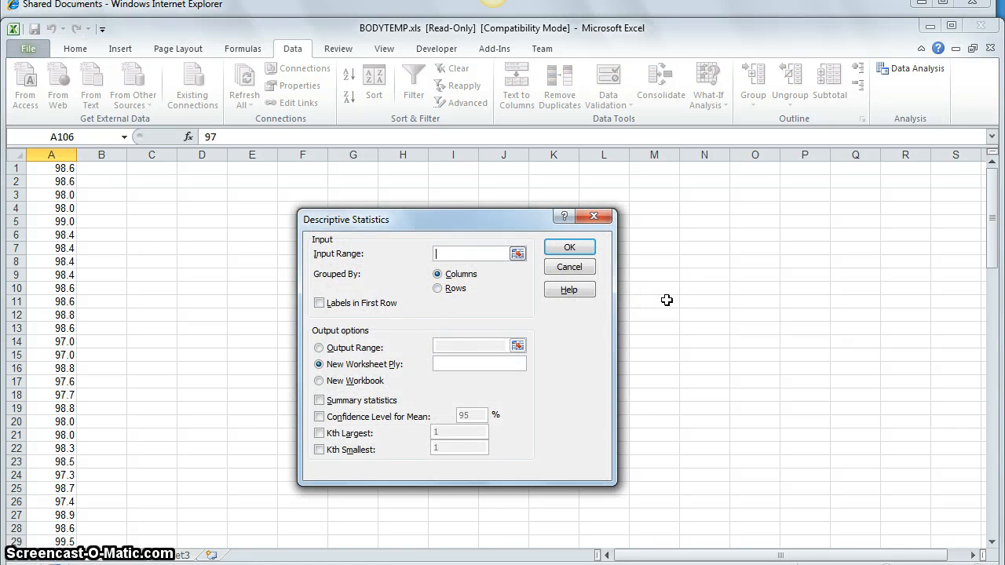
text(a1:A106)
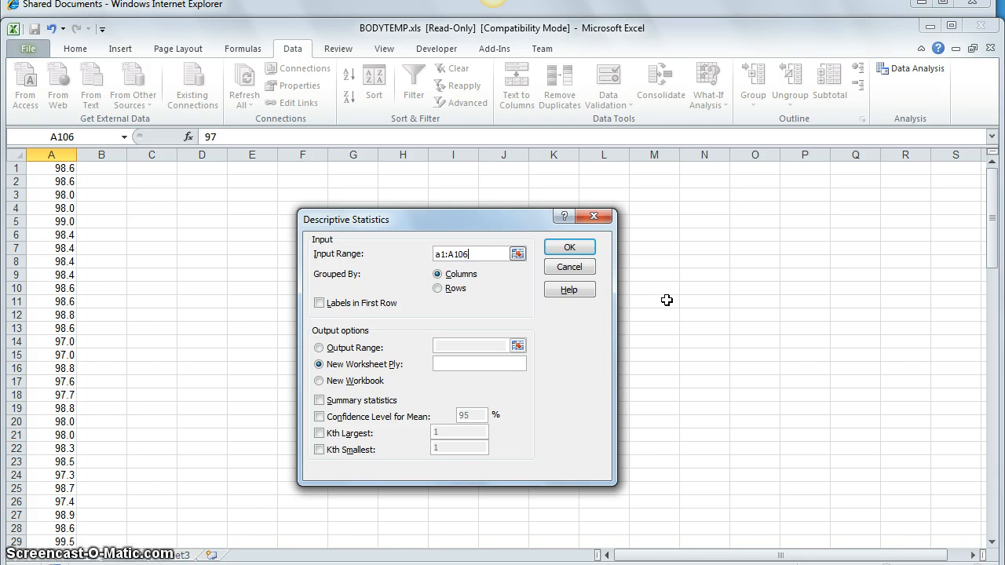
key(ctrl+Down)
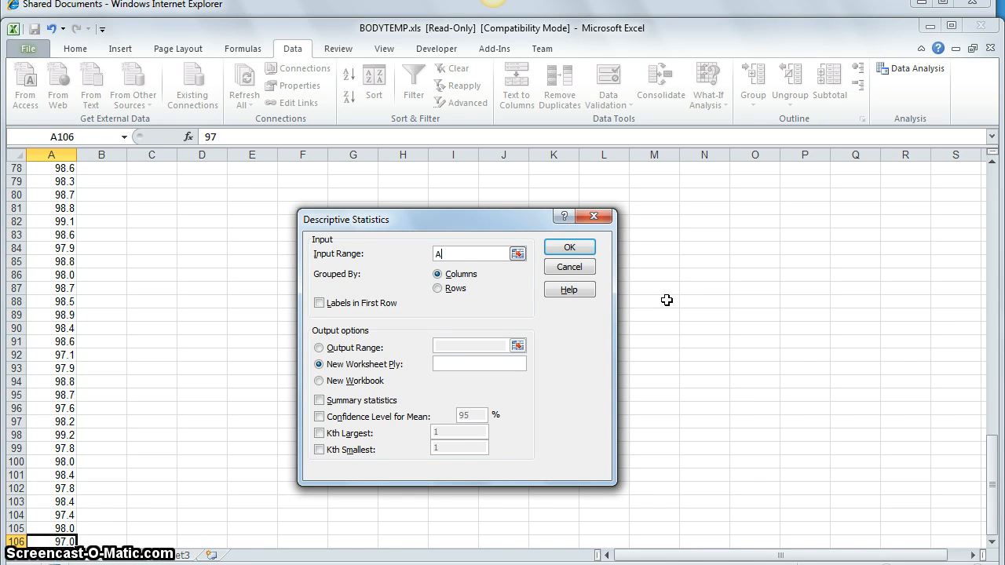
text(A106)
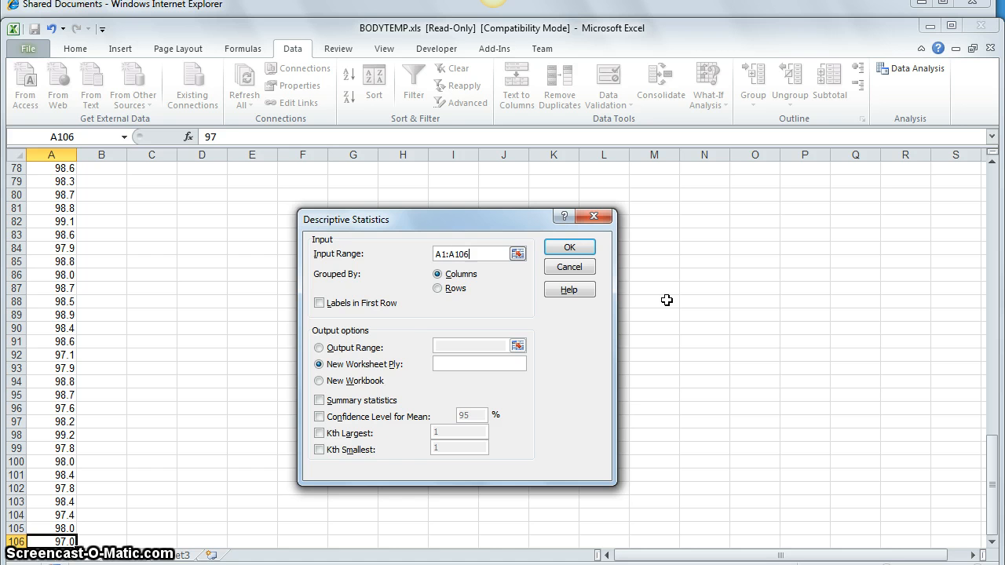
click(436, 274)
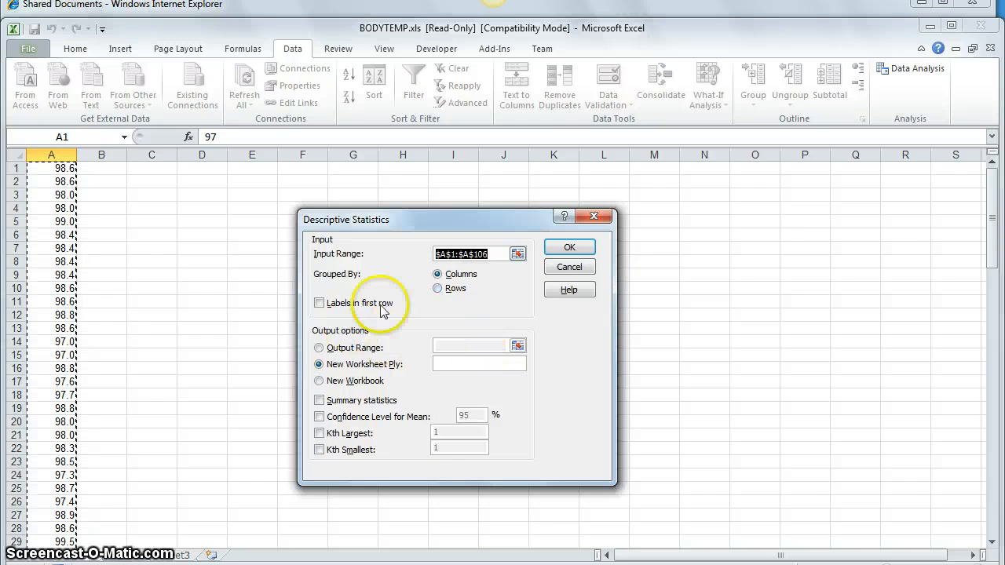
Set the output range to cell D6, include Summary statistics, and generate the descriptive statistics table
click(319, 350)
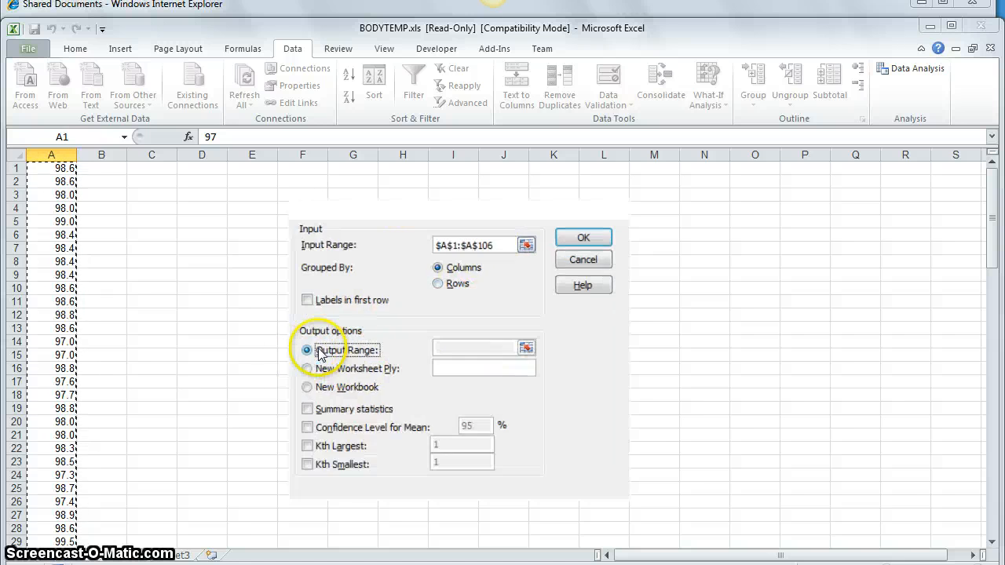
click(440, 346)
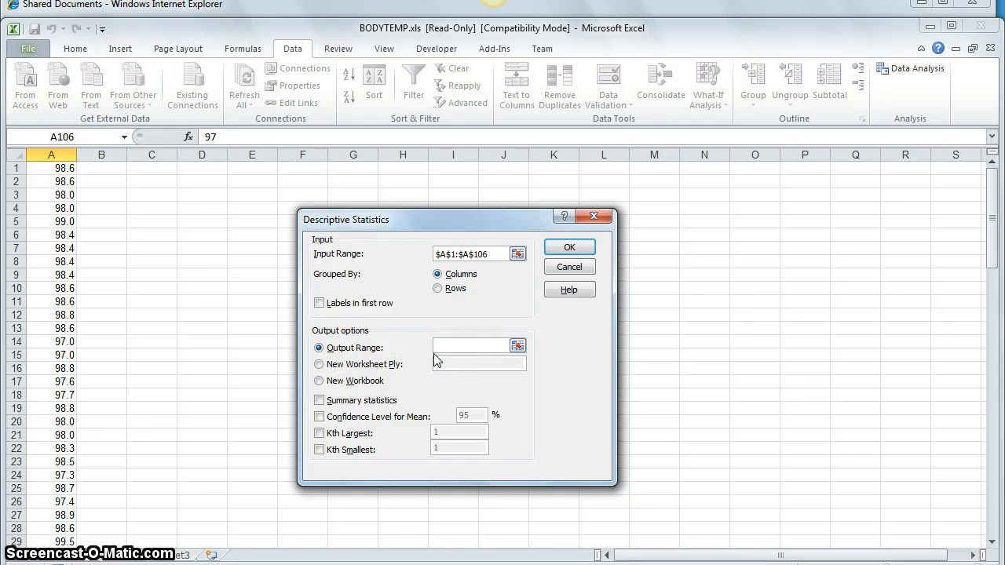
click(461, 346)
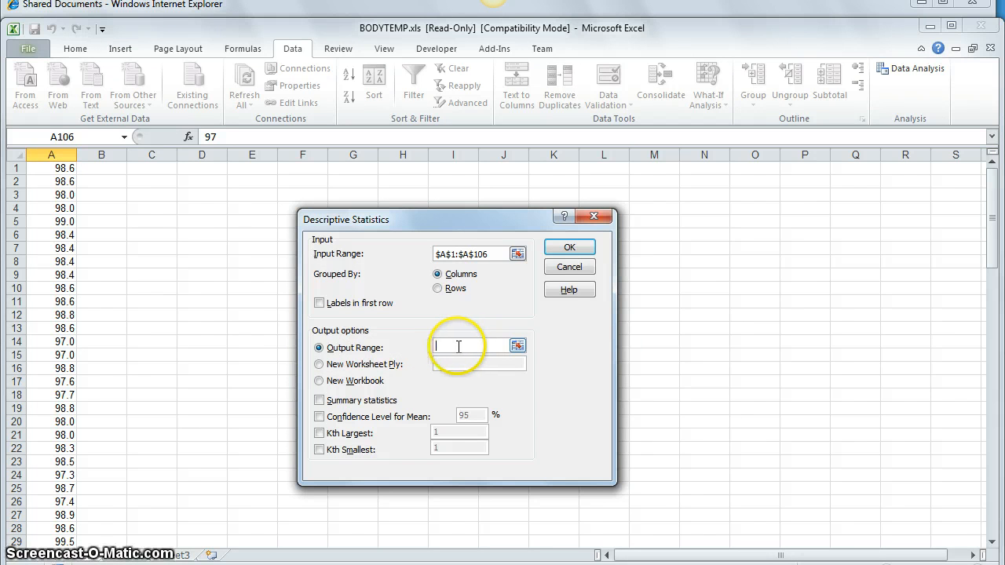
click(195, 235)
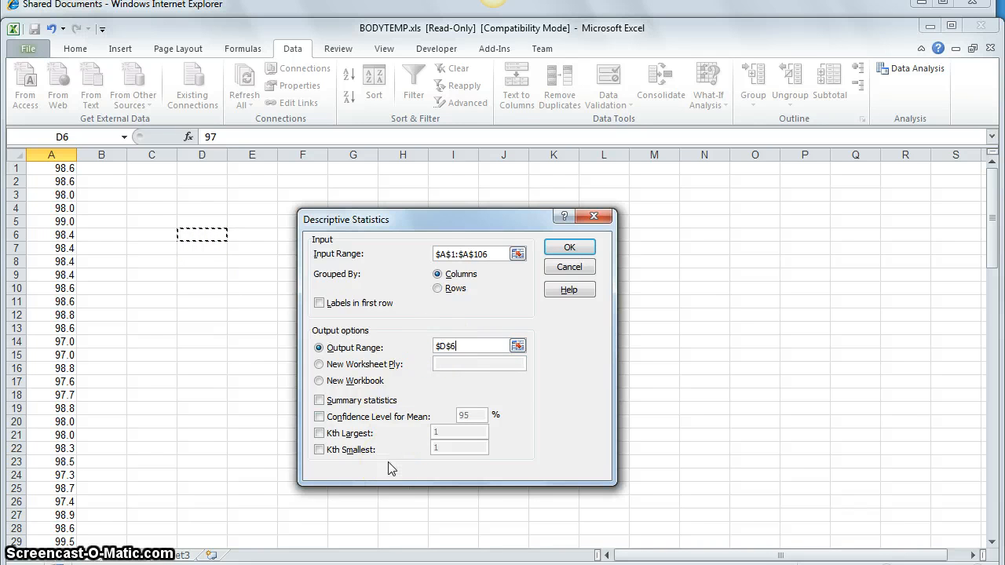
click(319, 402)
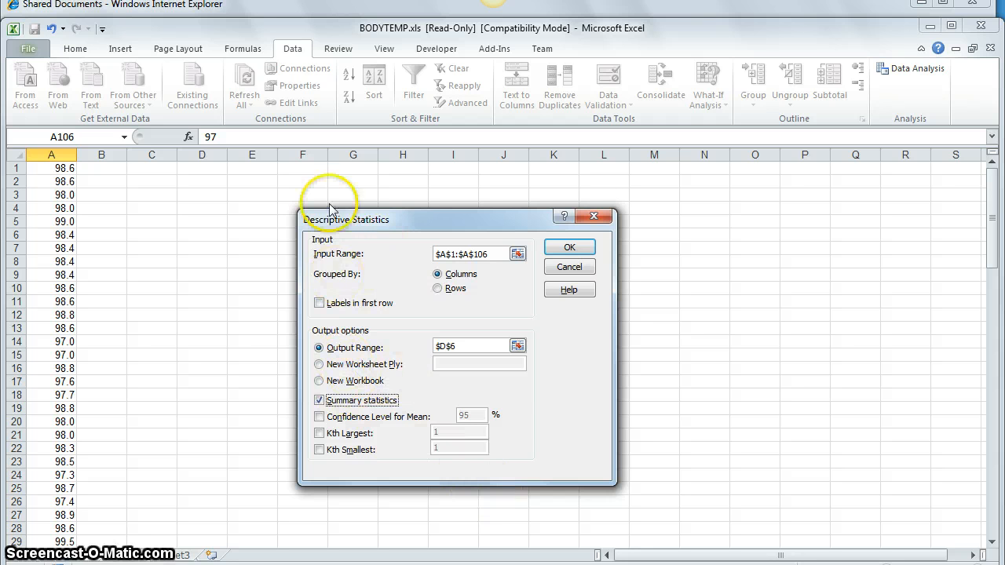
click(565, 250)
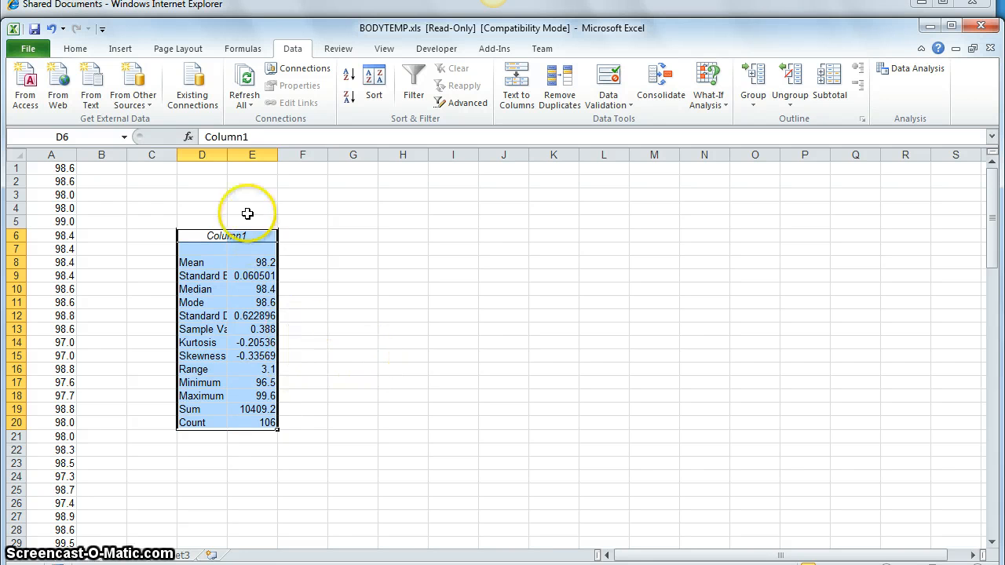
Widen columns D and E so the statistic labels and values in the output table show in full
click(211, 155)
click(256, 154)
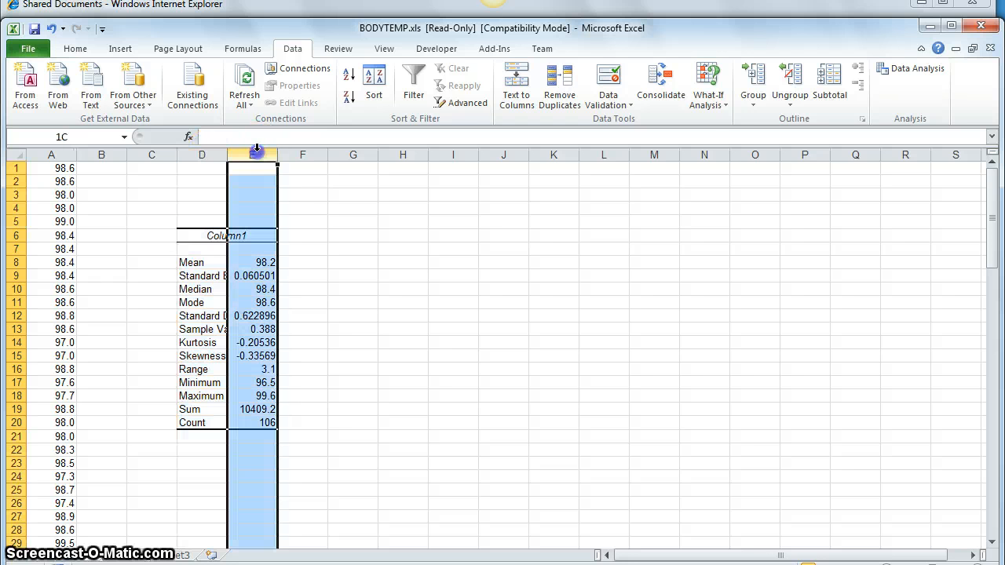
click(206, 155)
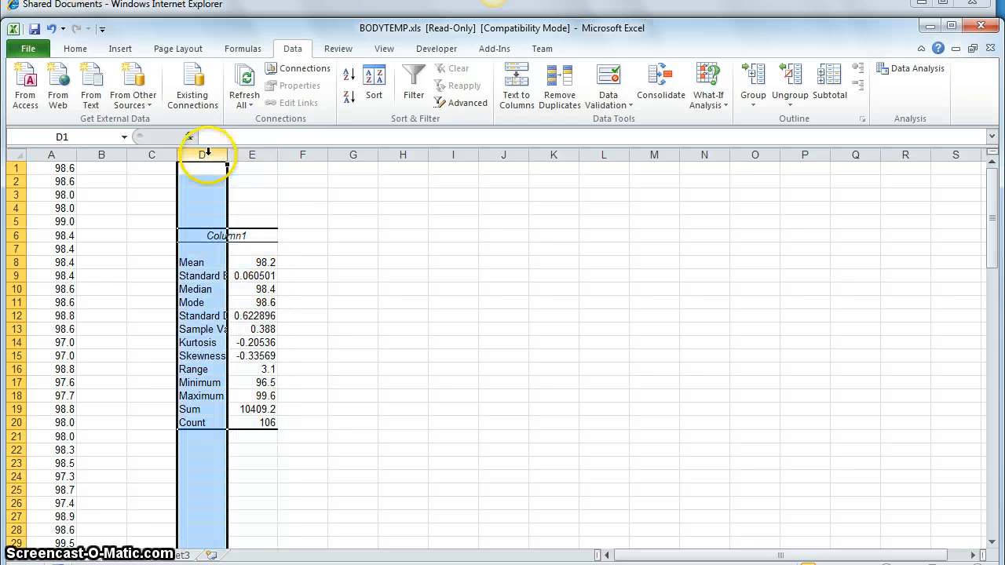
click(303, 222)
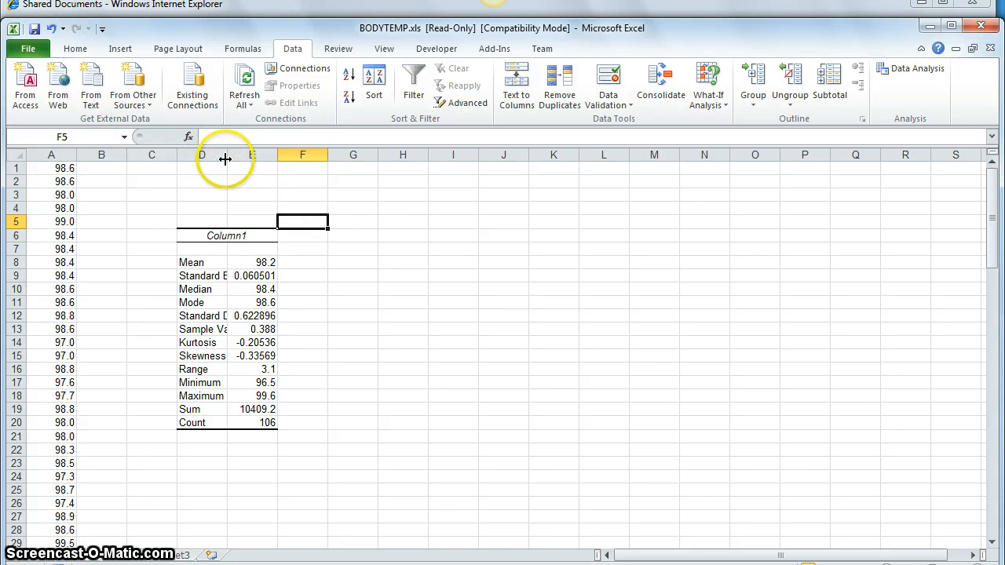
drag(227, 159, 227, 159)
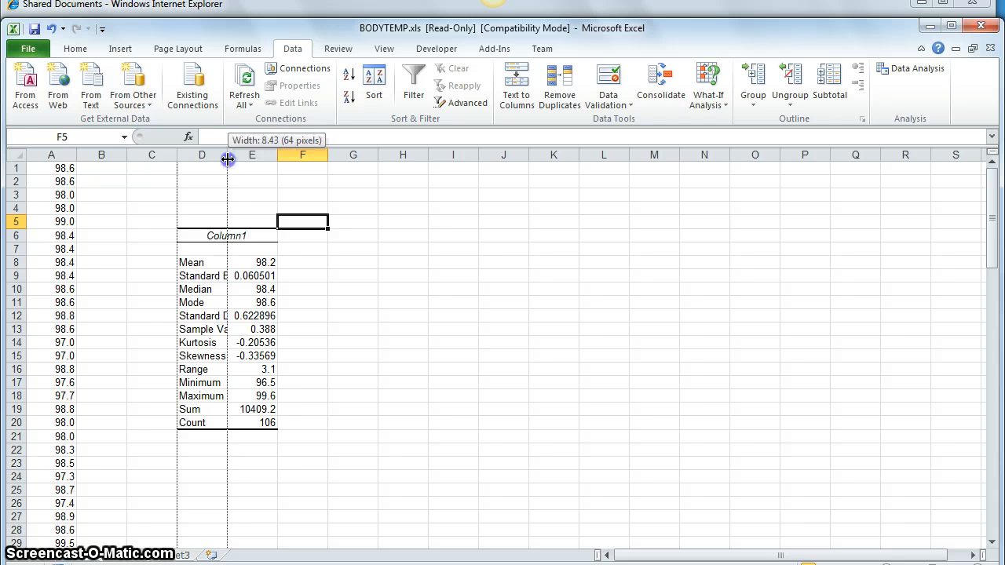
drag(227, 159, 290, 159)
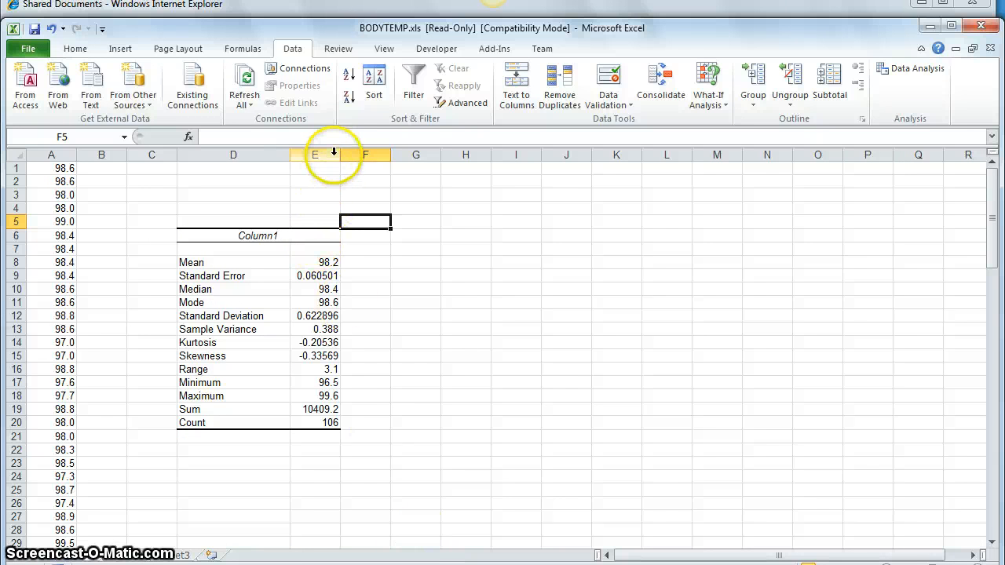
drag(340, 156, 389, 156)
click(451, 362)
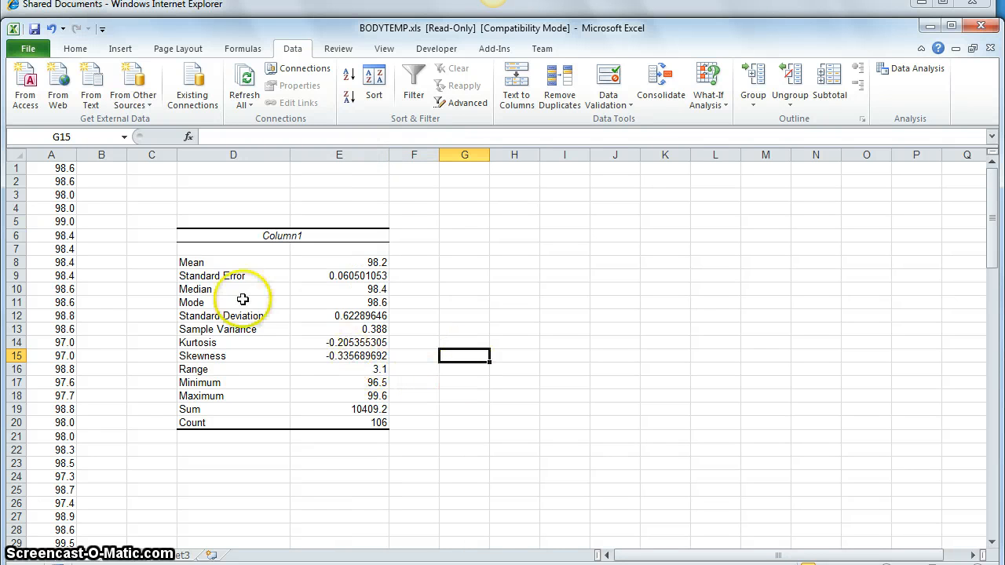
Examine the mean, standard error, median, mode and standard deviation in the statistics table
click(196, 263)
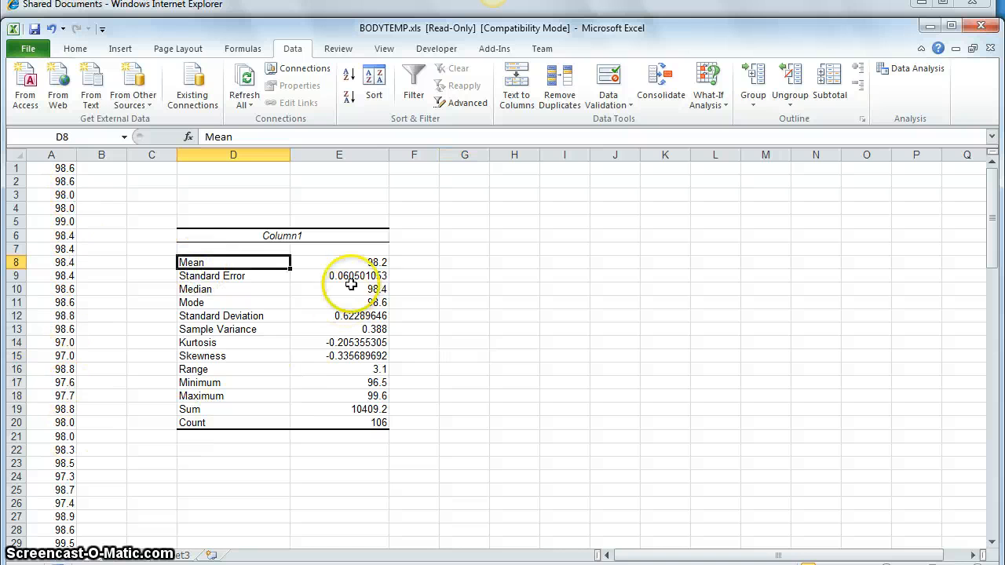
click(375, 262)
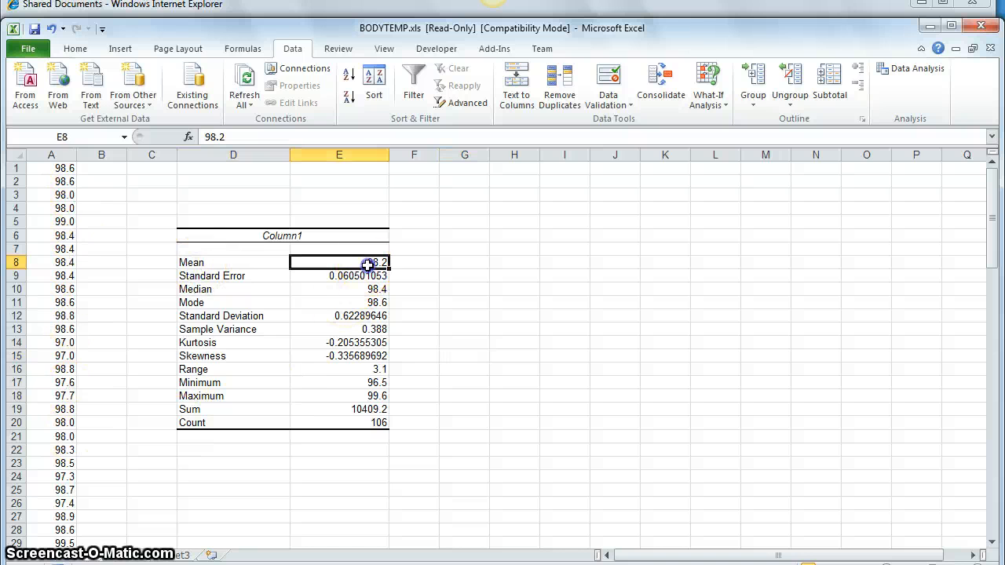
click(233, 280)
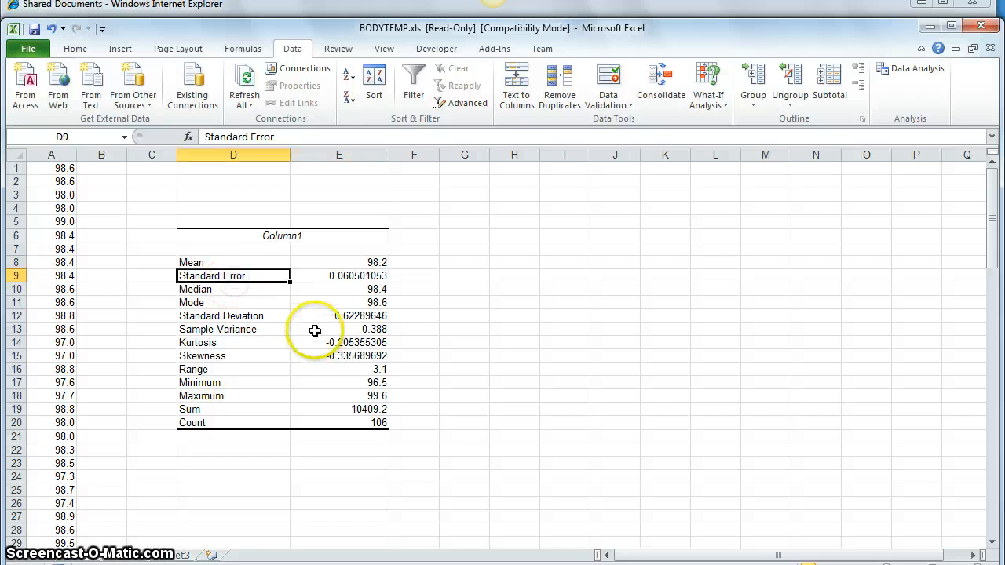
drag(339, 275, 255, 276)
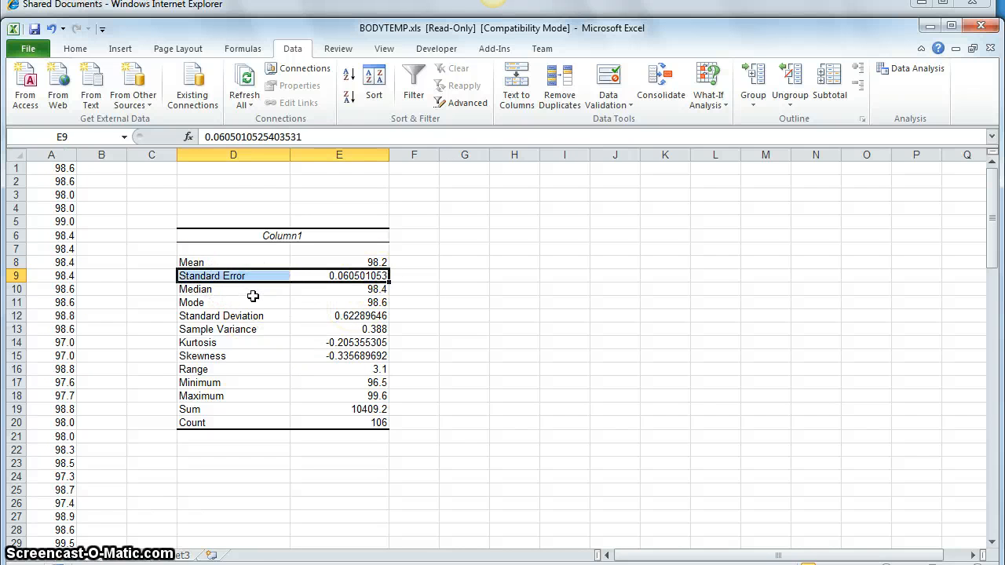
click(253, 300)
click(254, 289)
click(347, 289)
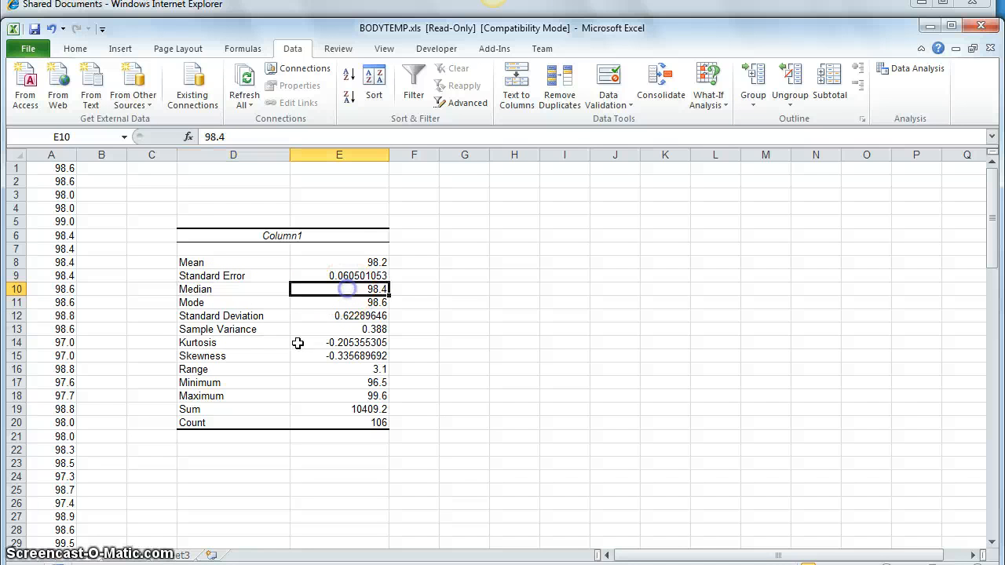
click(245, 304)
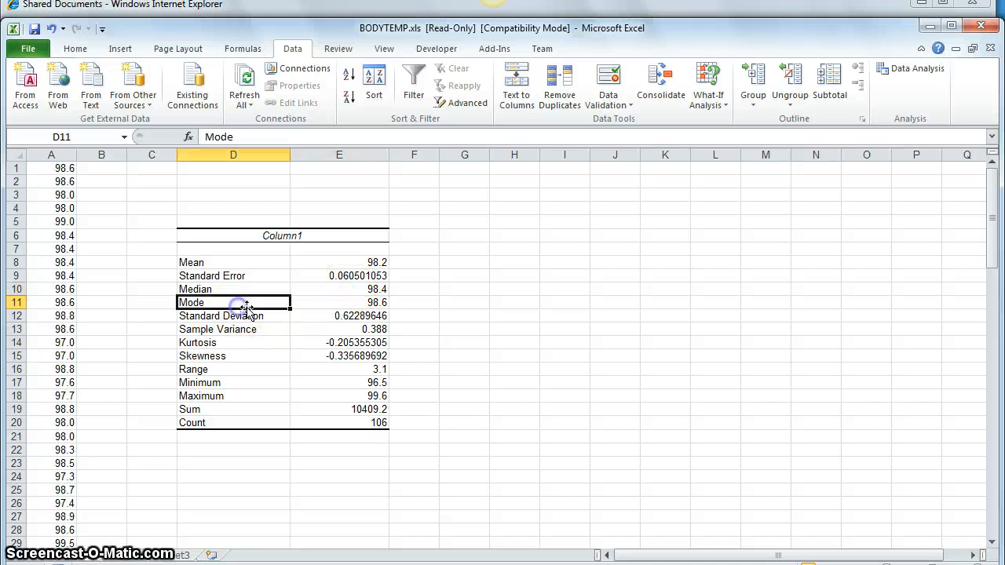
click(336, 302)
click(226, 322)
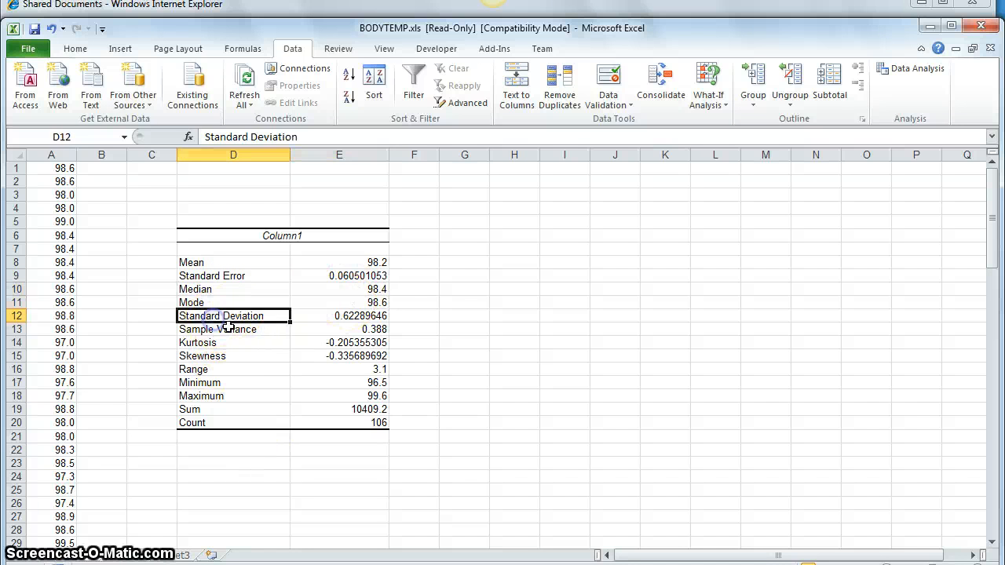
click(356, 319)
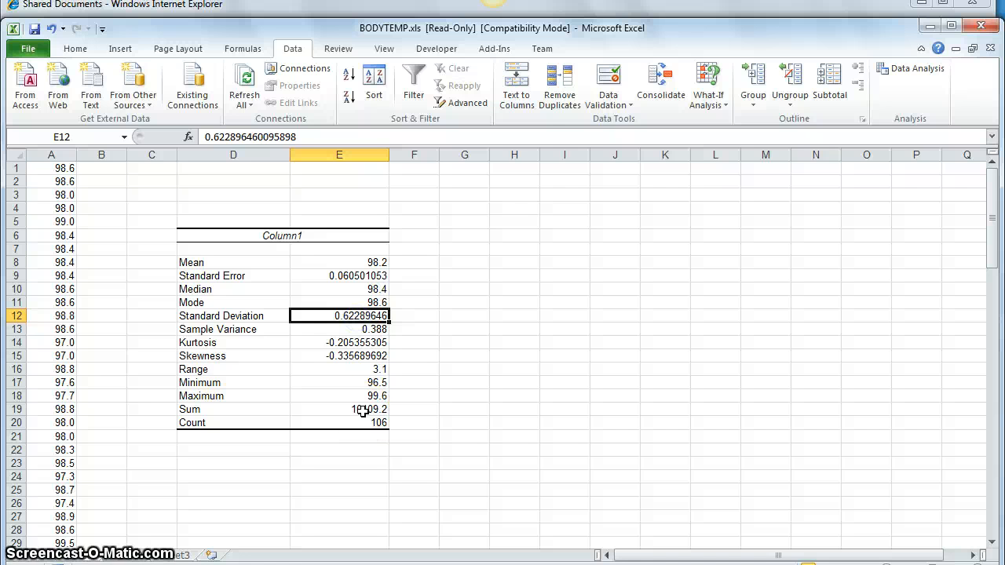
Examine the sample variance, kurtosis, skewness, range, maximum and minimum rows of the statistics table
click(256, 331)
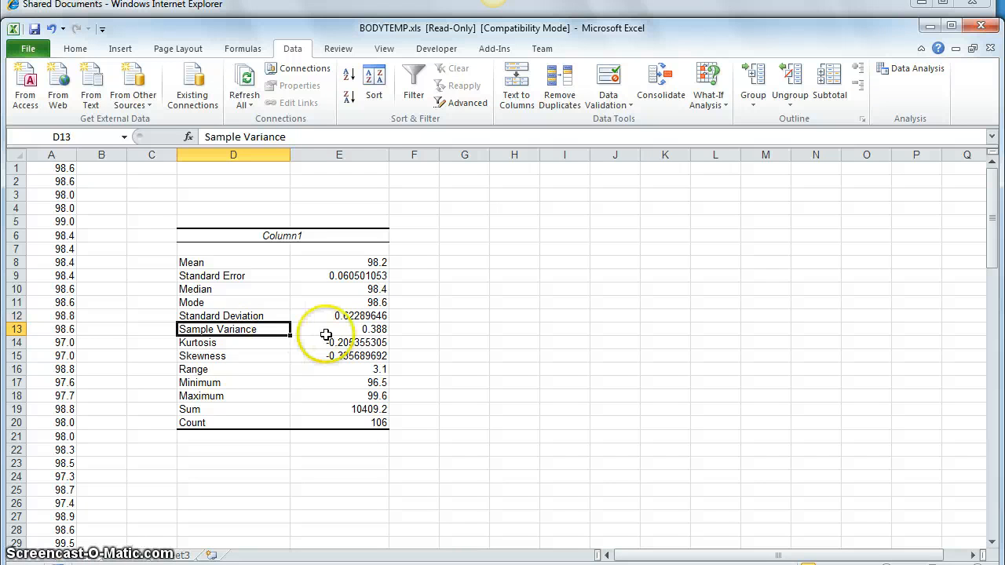
click(235, 347)
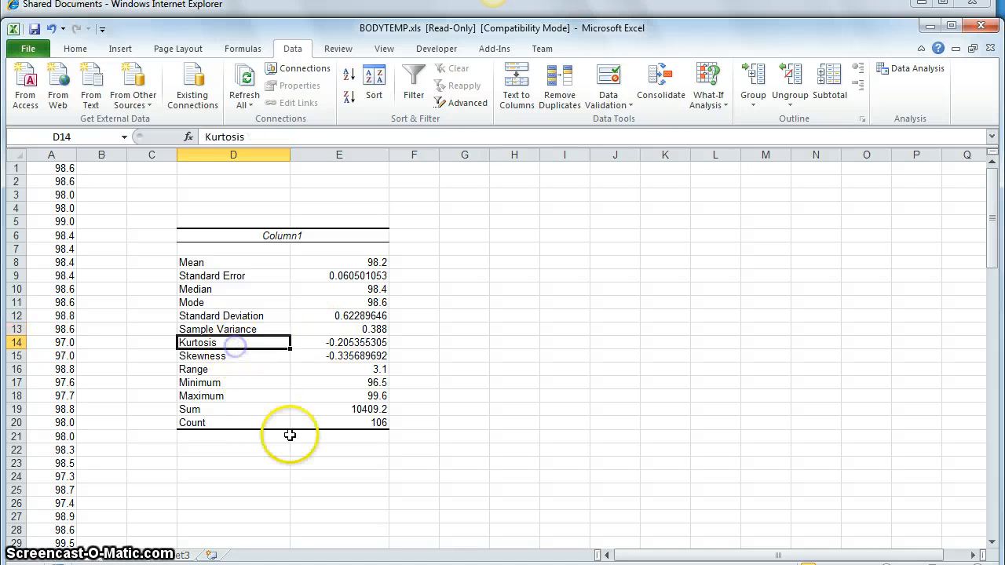
drag(338, 341, 302, 356)
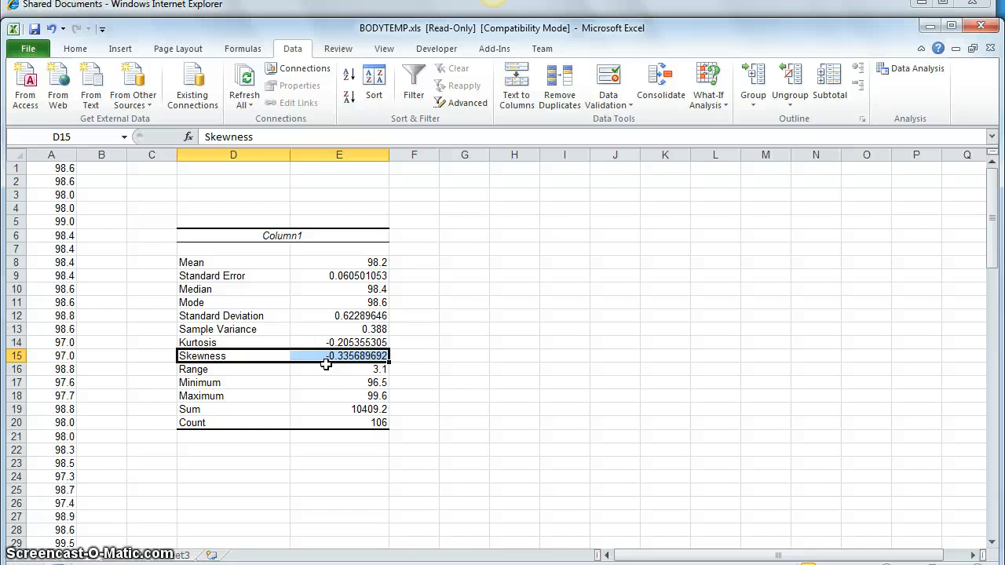
click(228, 370)
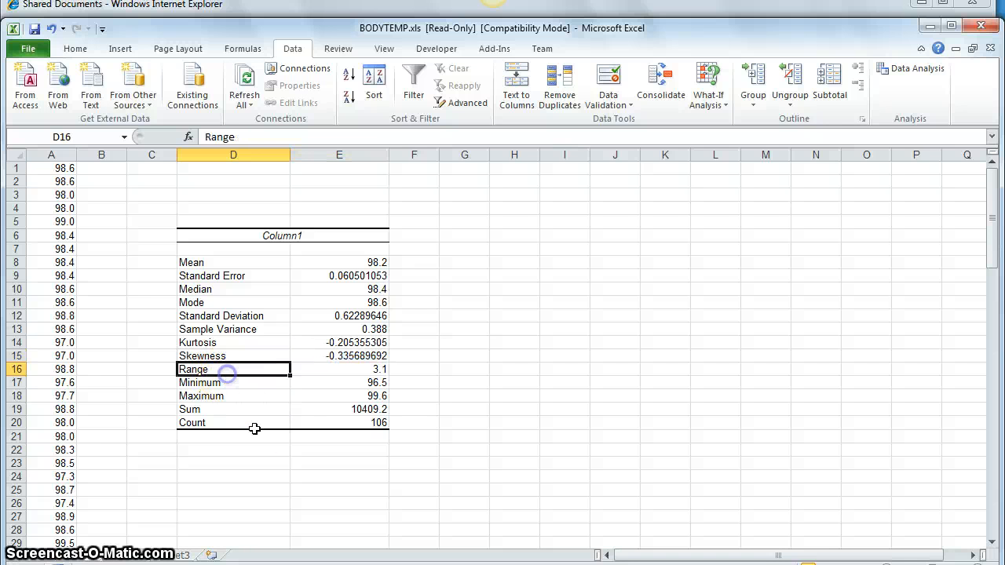
click(336, 371)
drag(228, 397, 345, 398)
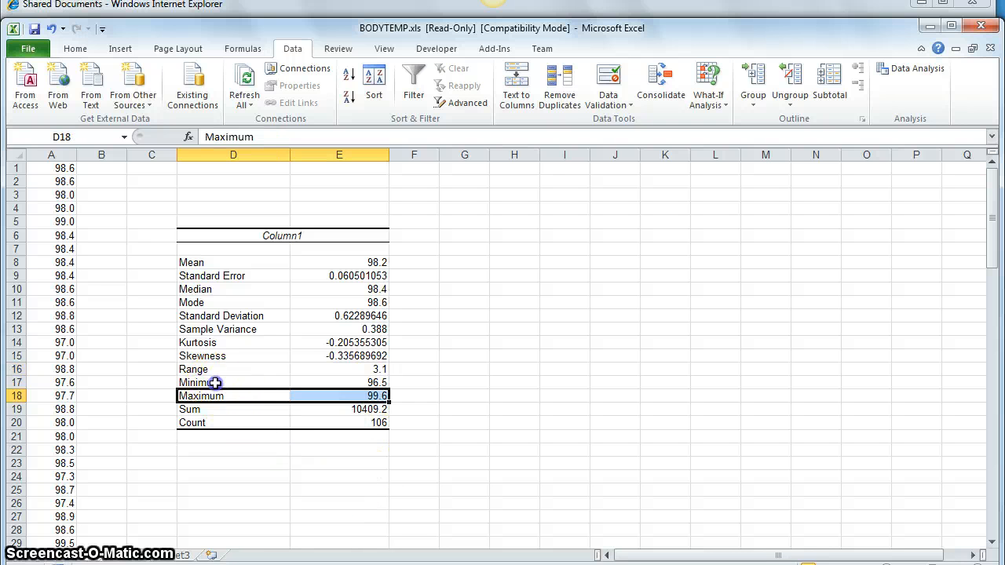
drag(247, 382, 348, 383)
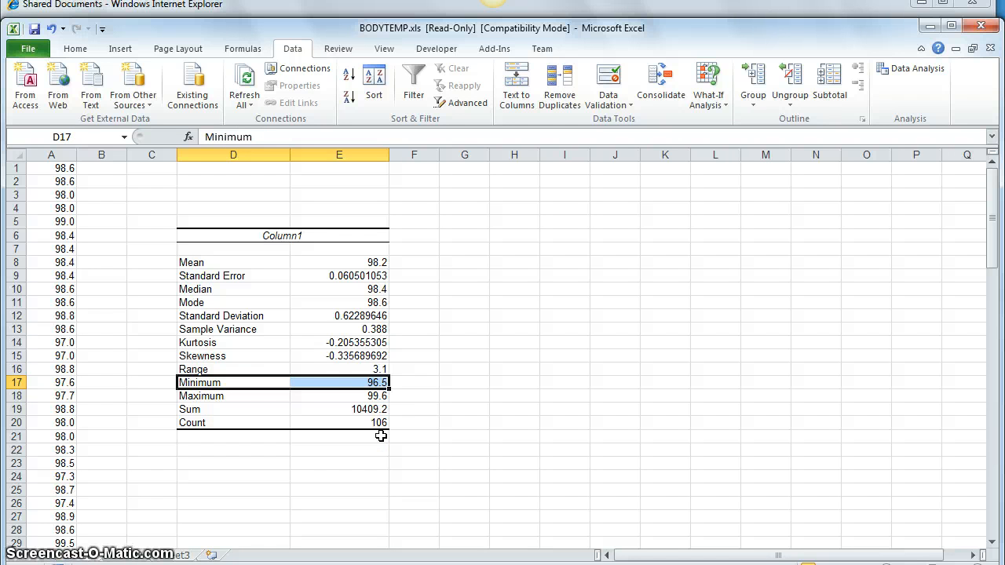
drag(271, 370, 343, 370)
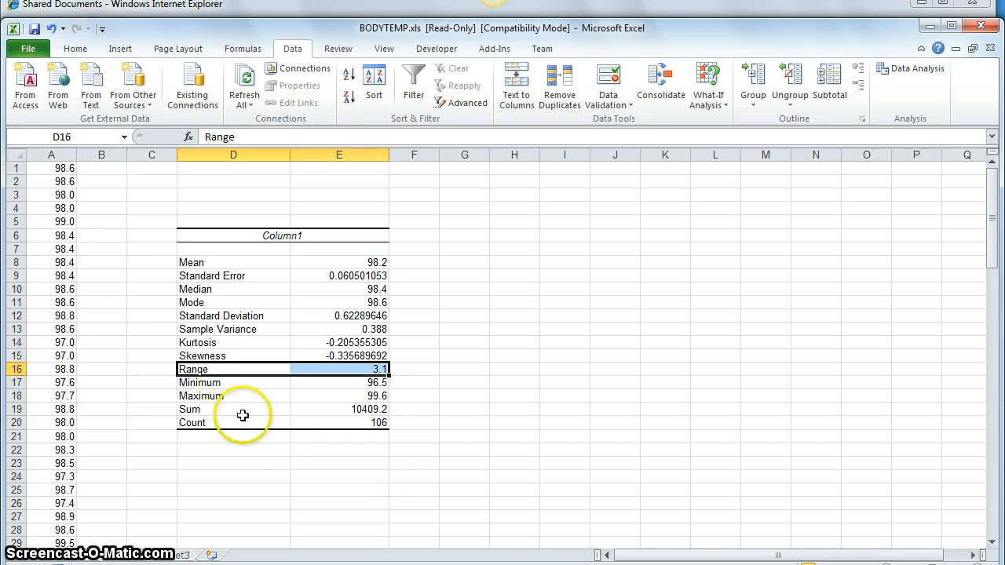
Examine the sum and count rows of the statistics table and compare them with the mean
drag(249, 409, 338, 410)
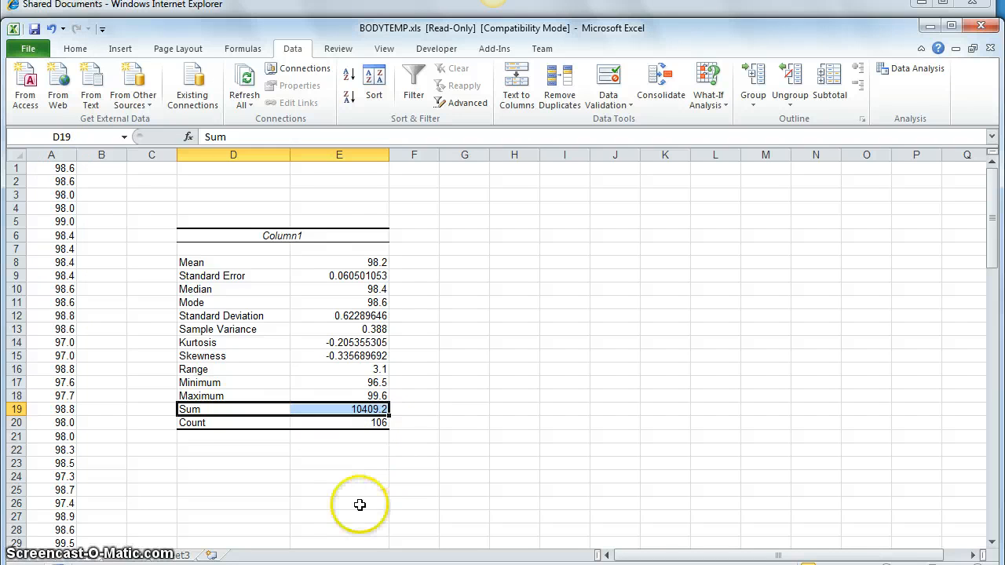
drag(193, 425, 345, 424)
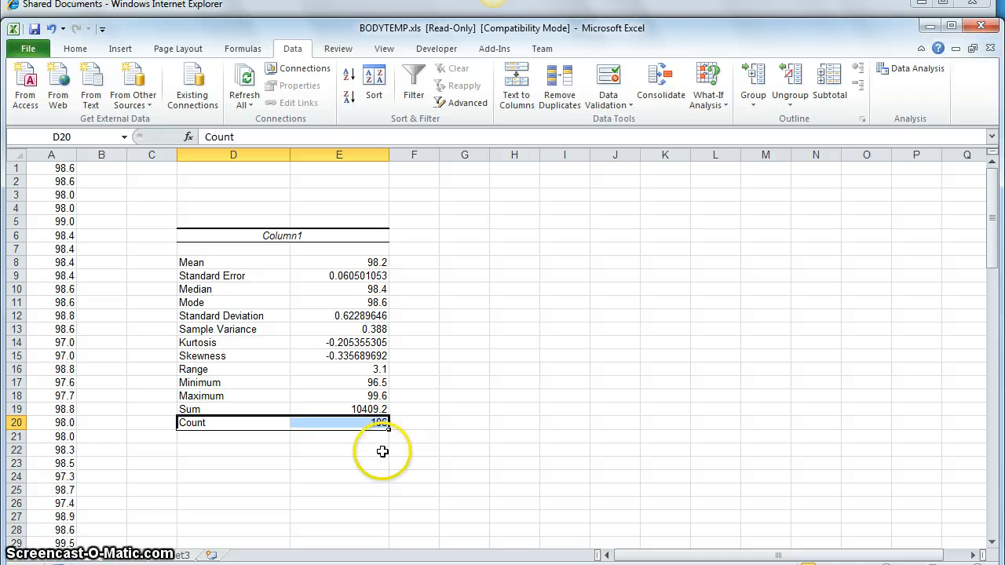
drag(205, 409, 331, 422)
drag(188, 262, 368, 264)
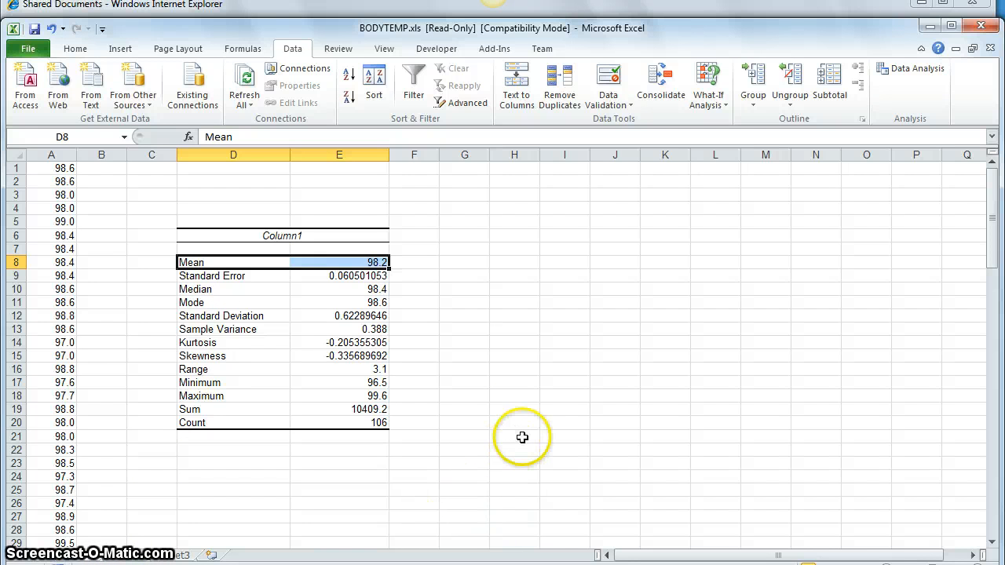
Label cell G8 "Mean" and start inserting a function in the adjacent cell H8
click(471, 235)
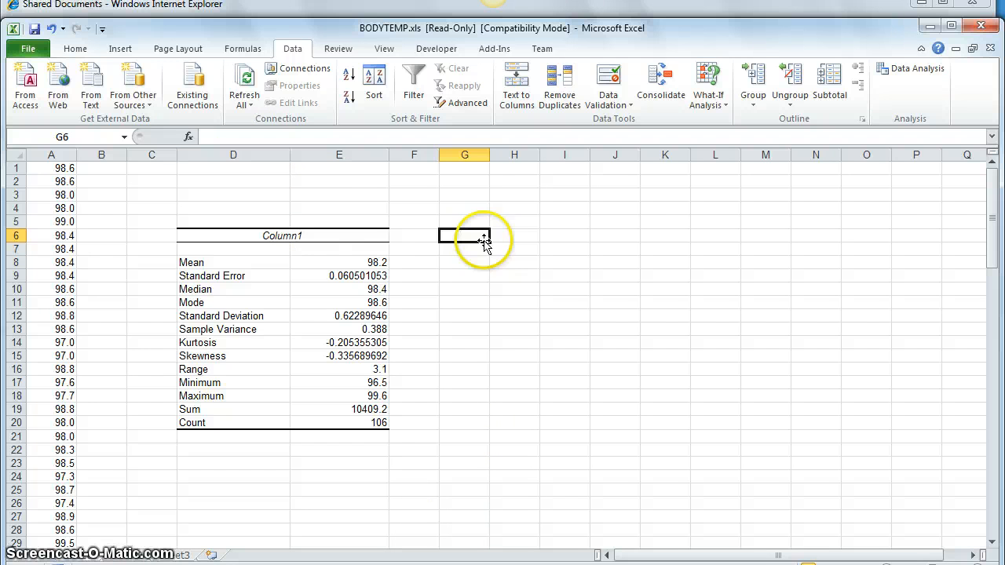
click(459, 263)
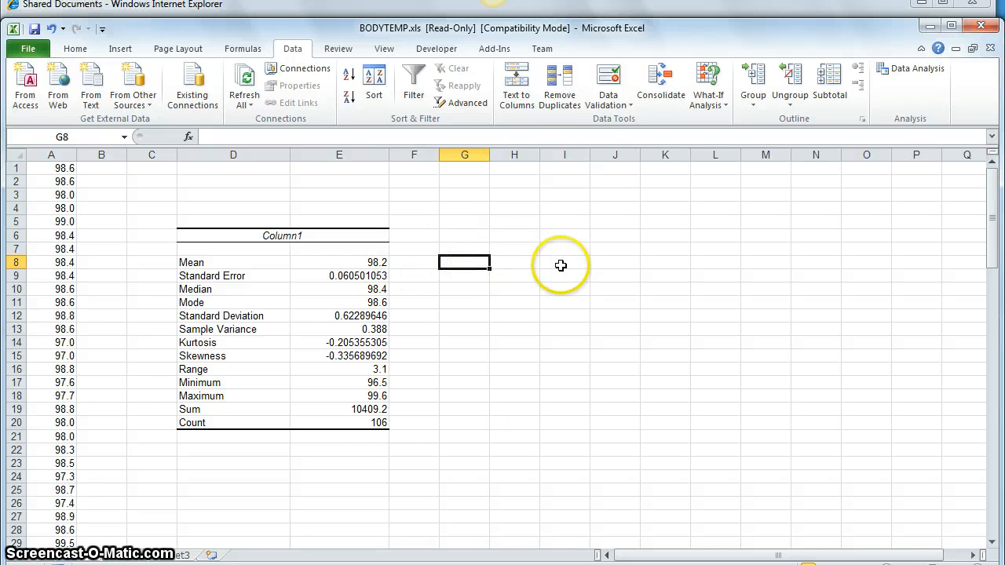
text(Mean)
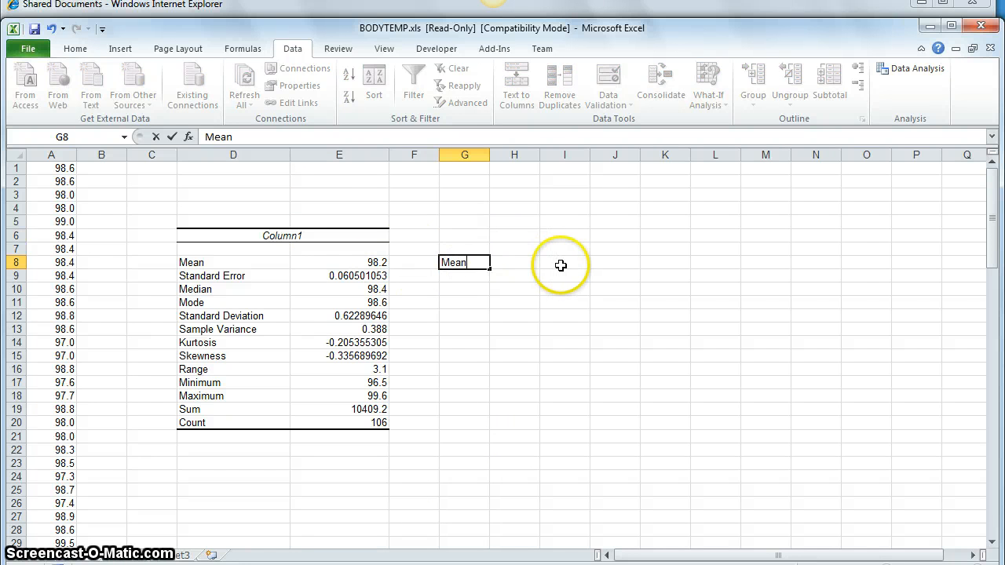
click(560, 265)
click(520, 275)
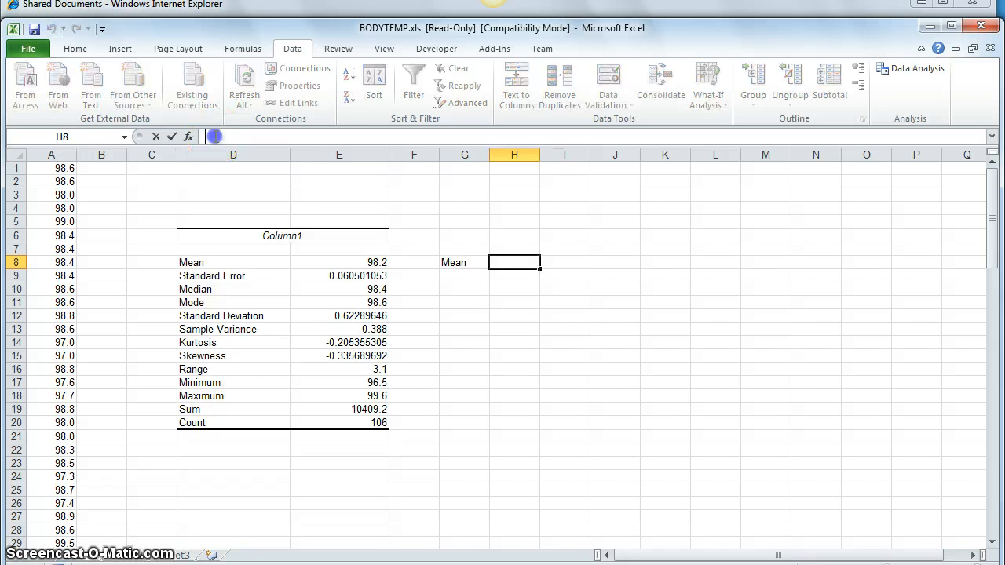
click(203, 140)
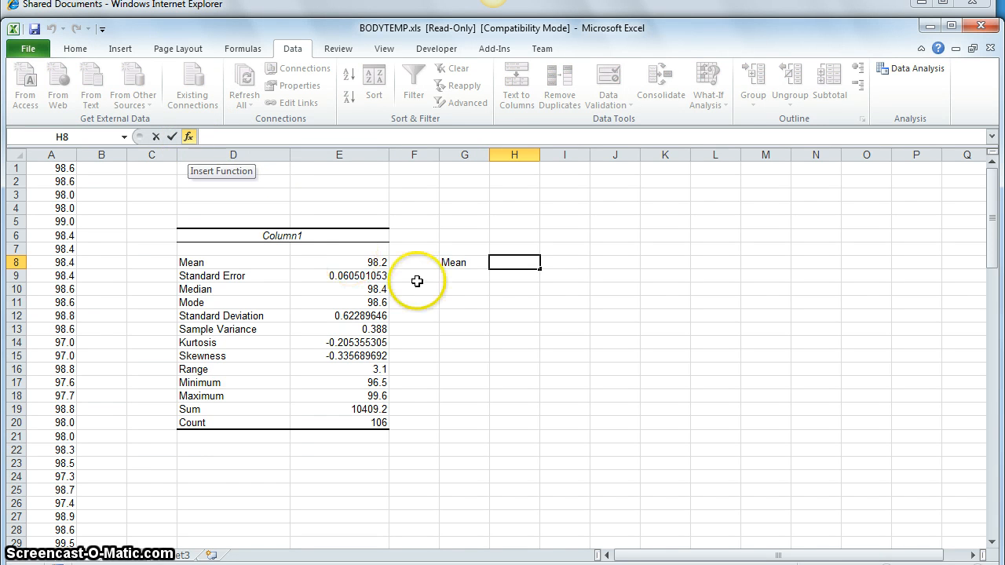
click(500, 271)
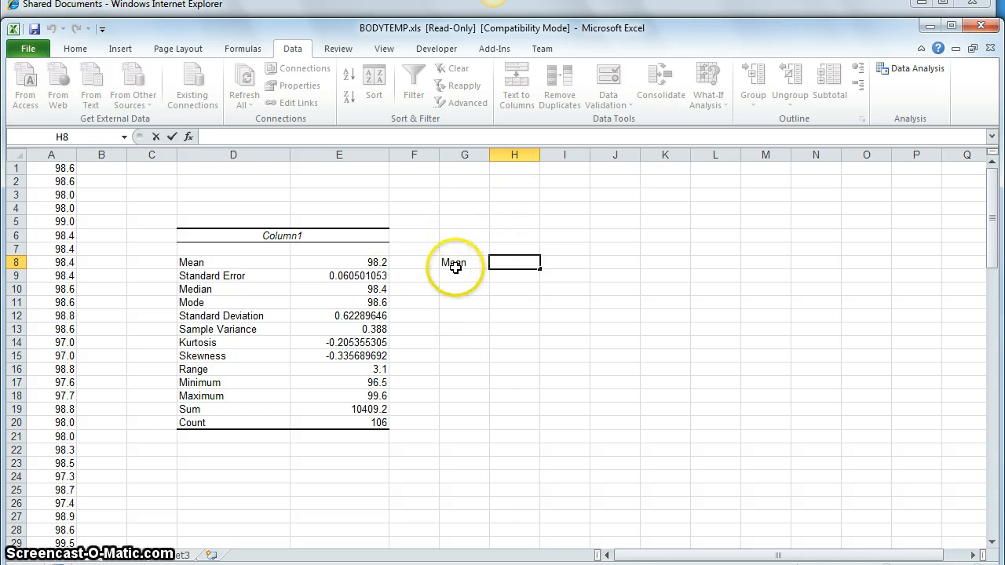
click(188, 137)
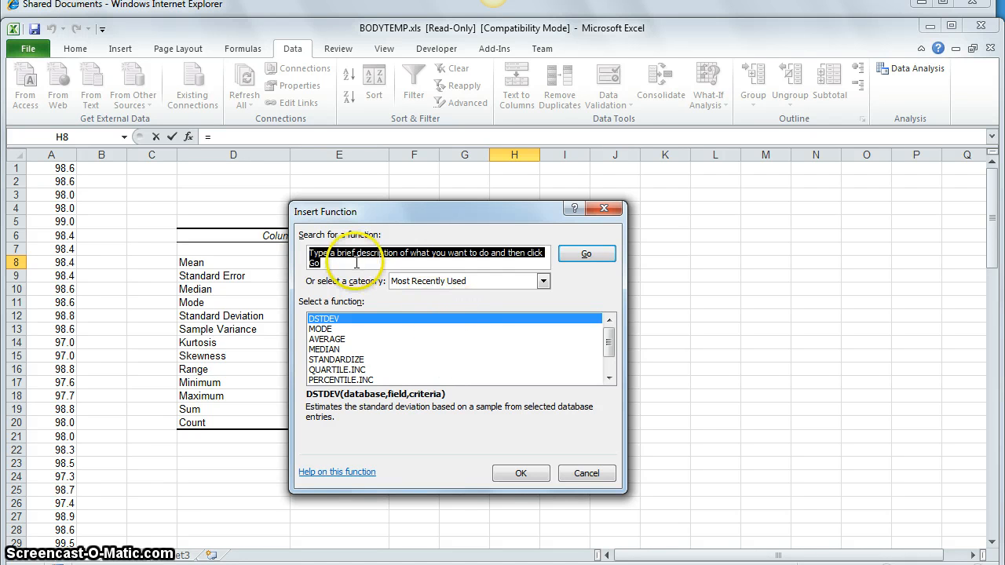
Search the available functions for "mean" and look through the recommended functions
text(m)
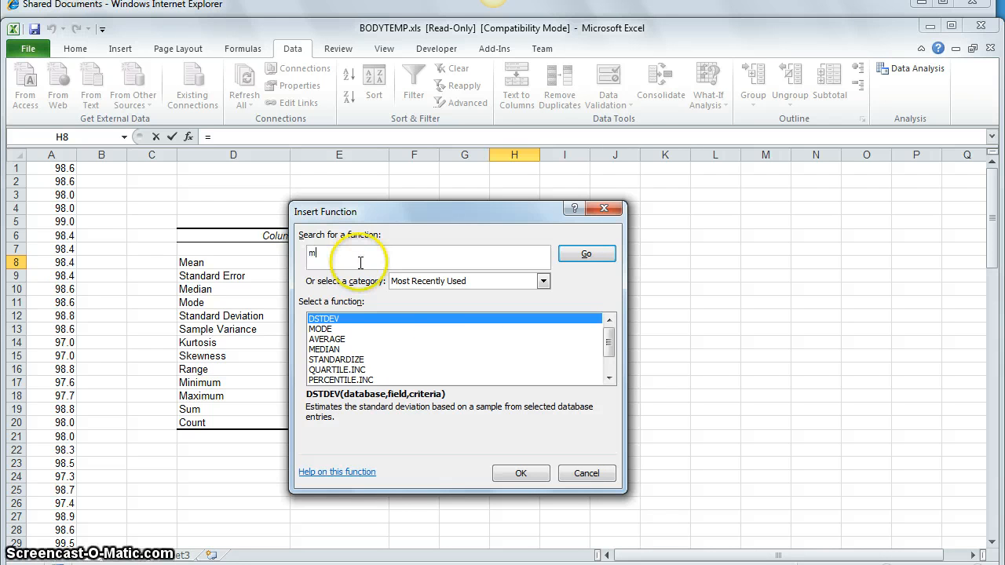
text(ean)
key(Return)
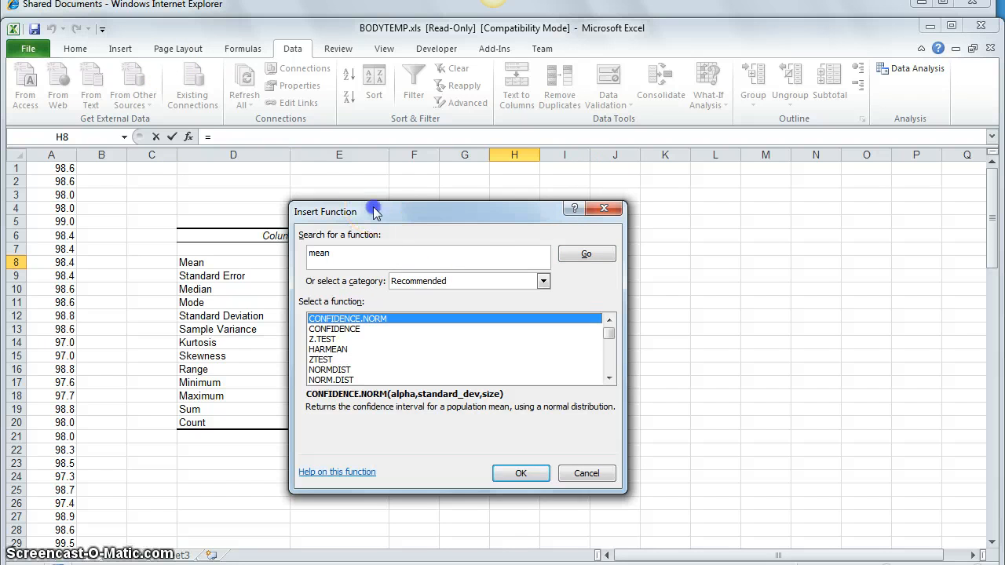
drag(375, 209, 378, 152)
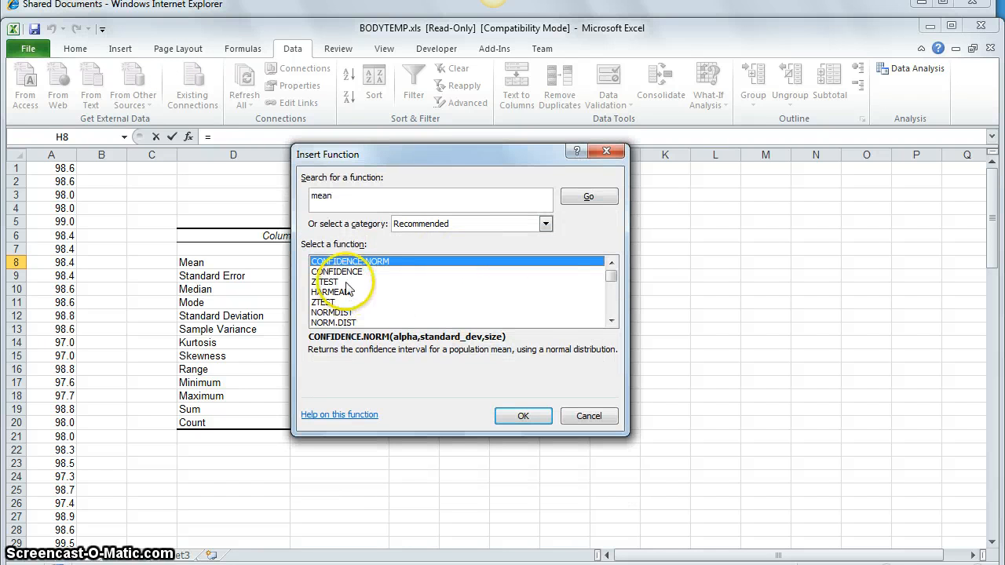
drag(612, 323, 619, 246)
scroll(374, 285, down, 5)
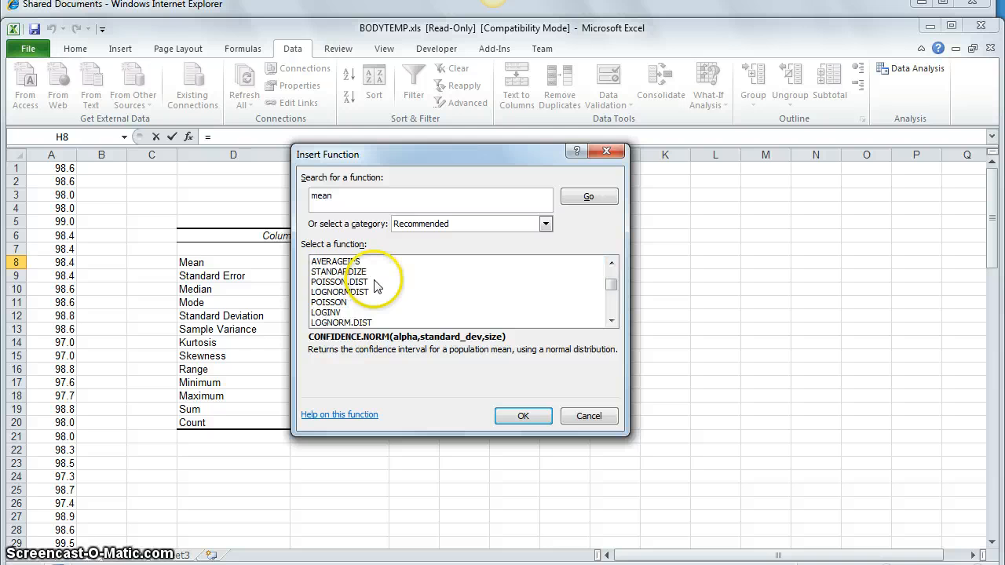
scroll(375, 285, down, 6)
scroll(375, 286, up, 12)
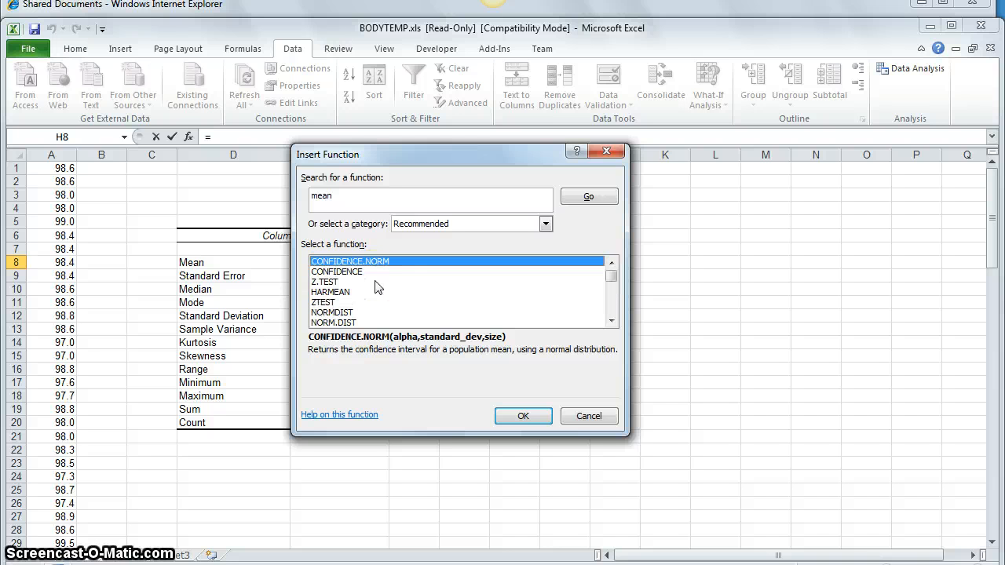
Search the functions for "average" and insert AVERAGE over the range A1:A106 in cell H8
double_click(351, 196)
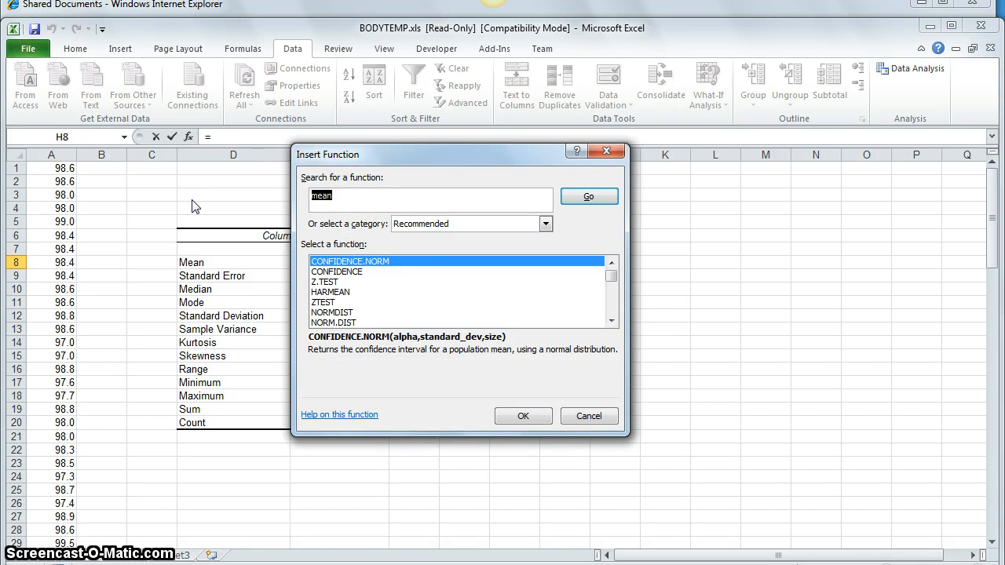
key(Return)
click(234, 206)
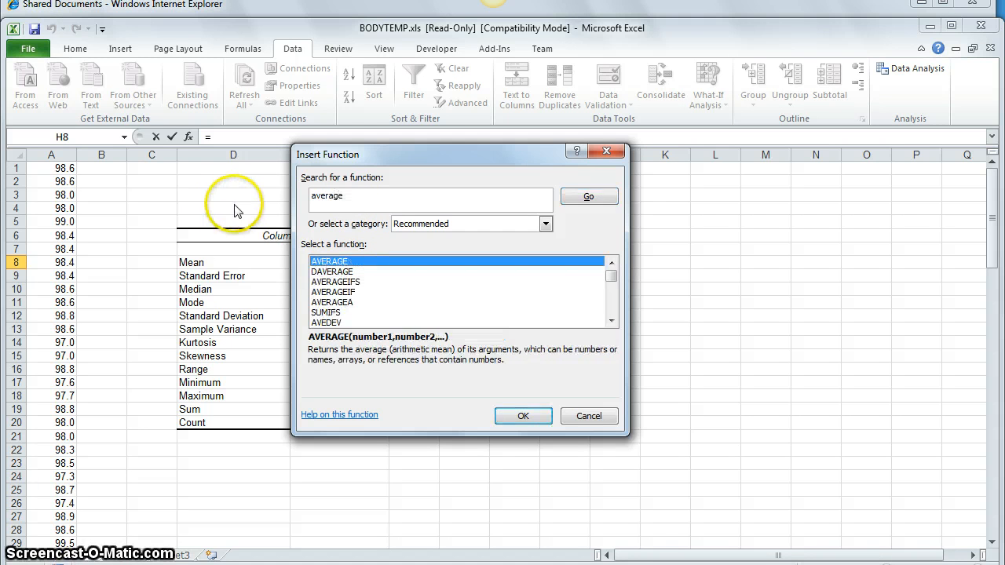
click(338, 262)
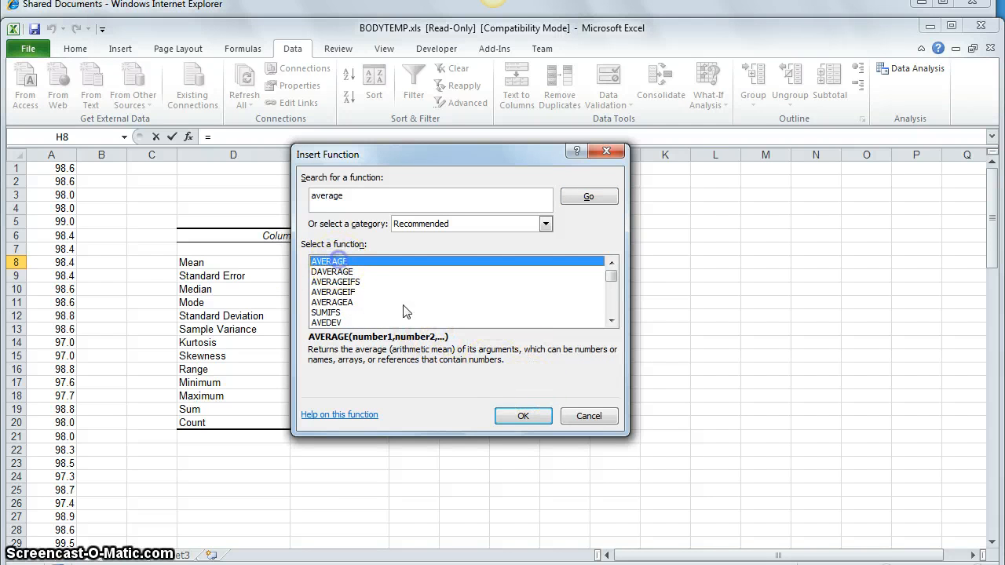
click(521, 415)
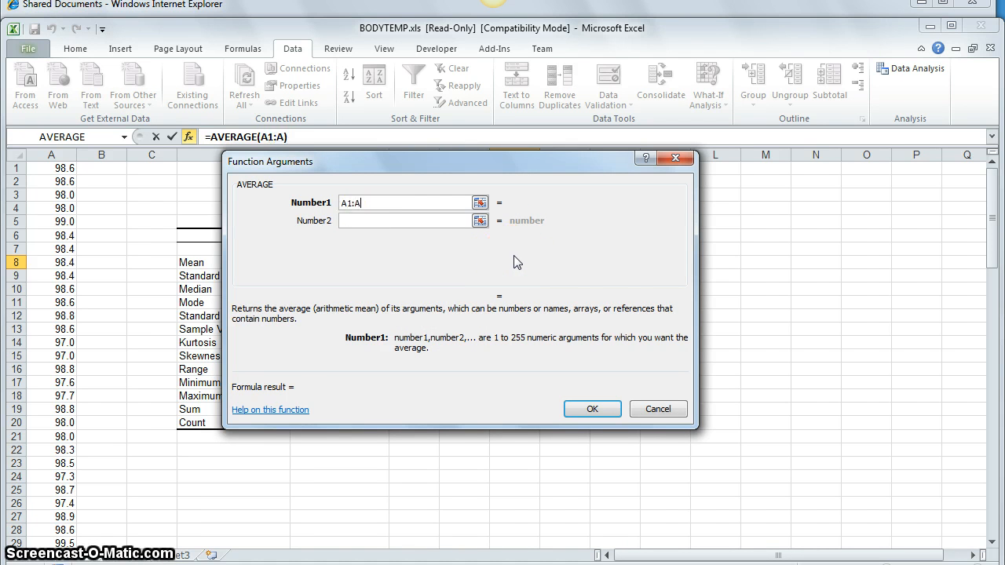
text(106)
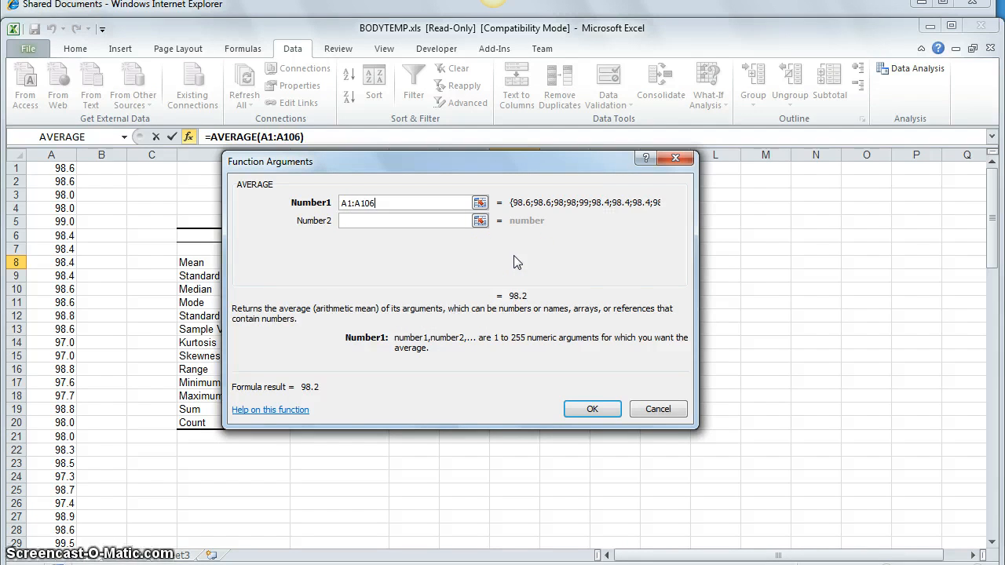
click(582, 409)
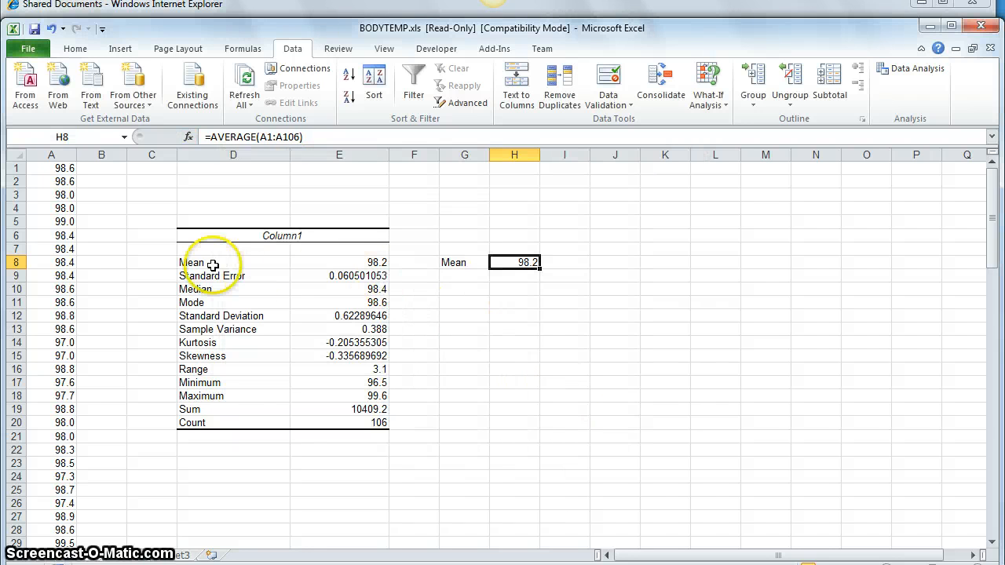
Enter the label "Median" in cell G10, in line with the median row of the statistics table
click(467, 278)
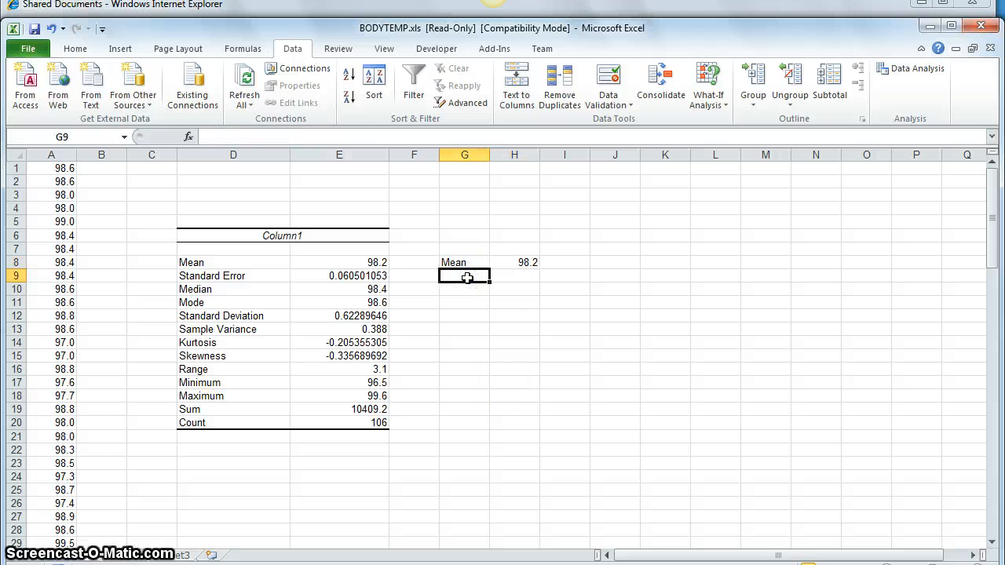
text(Median)
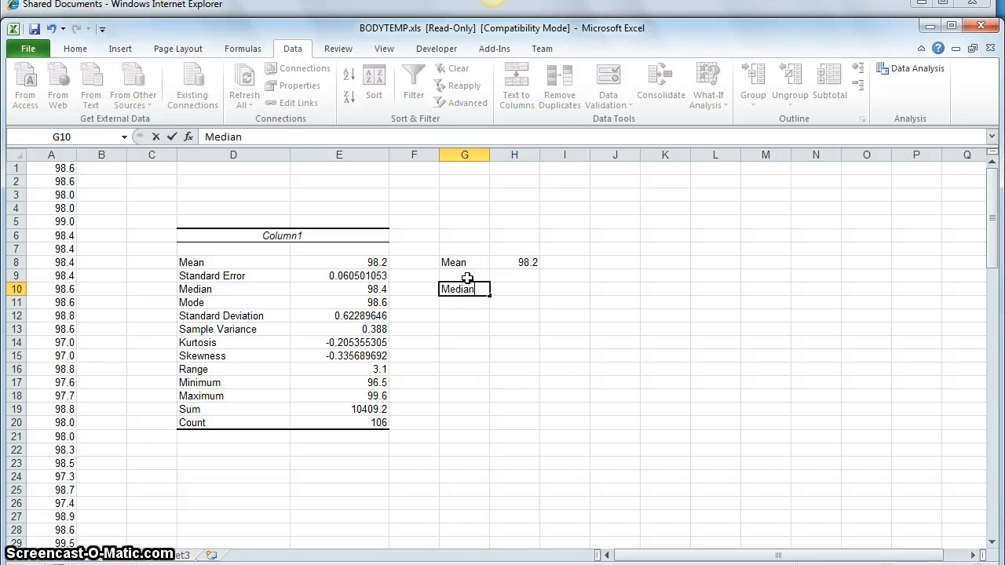
key(Tab)
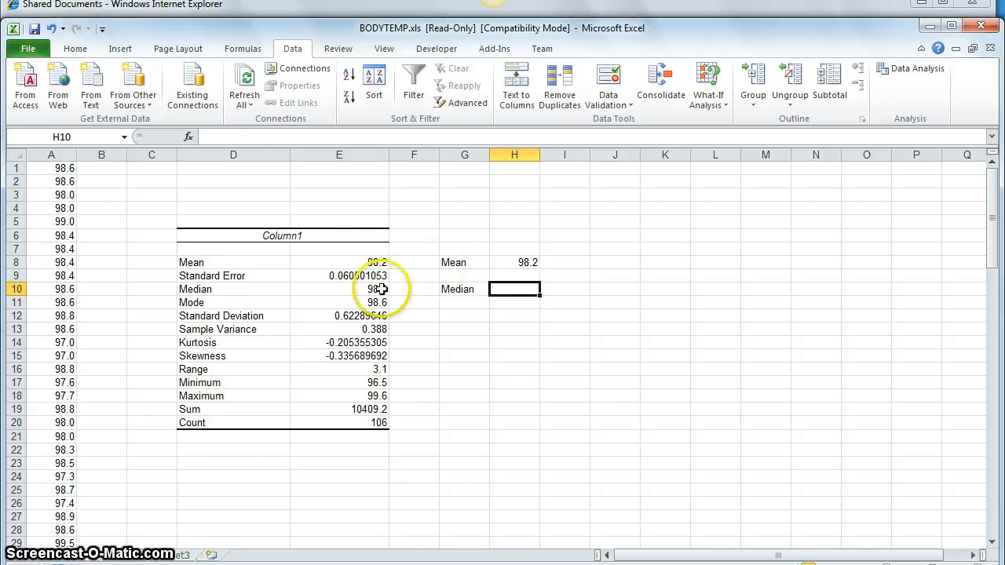
Search the functions for "median" and insert MEDIAN over the range A1:A106 in cell H10
click(188, 137)
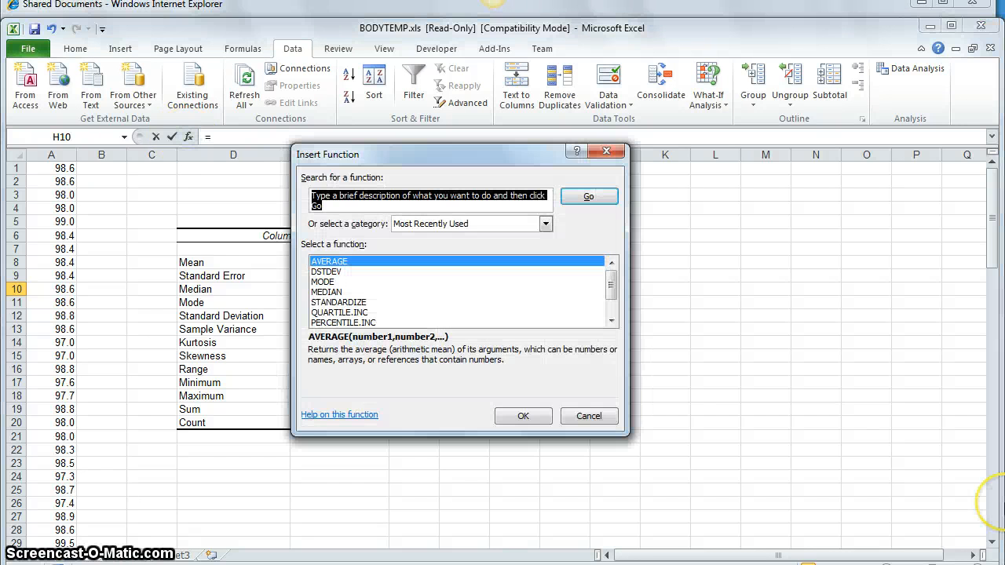
text(me)
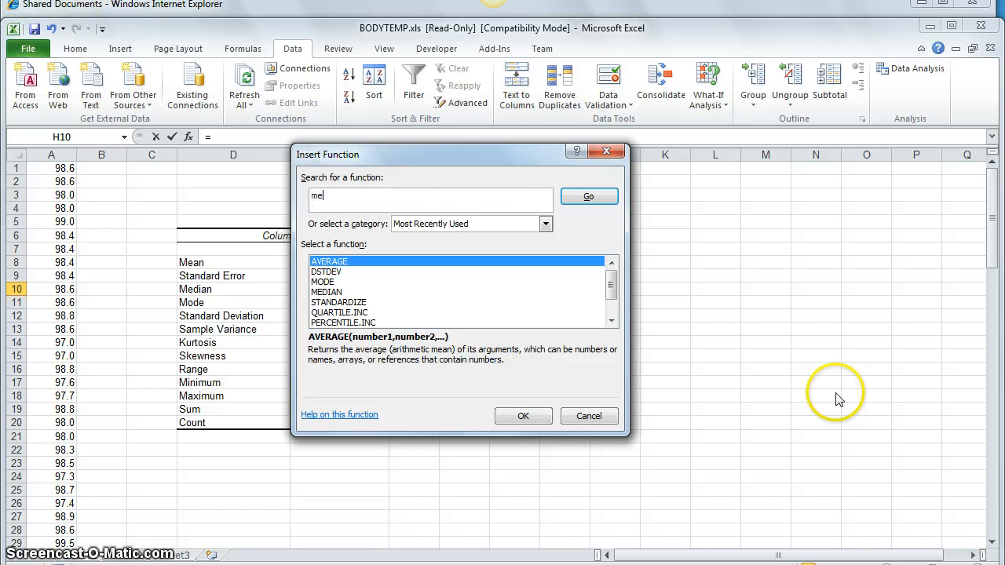
text(dian)
key(Return)
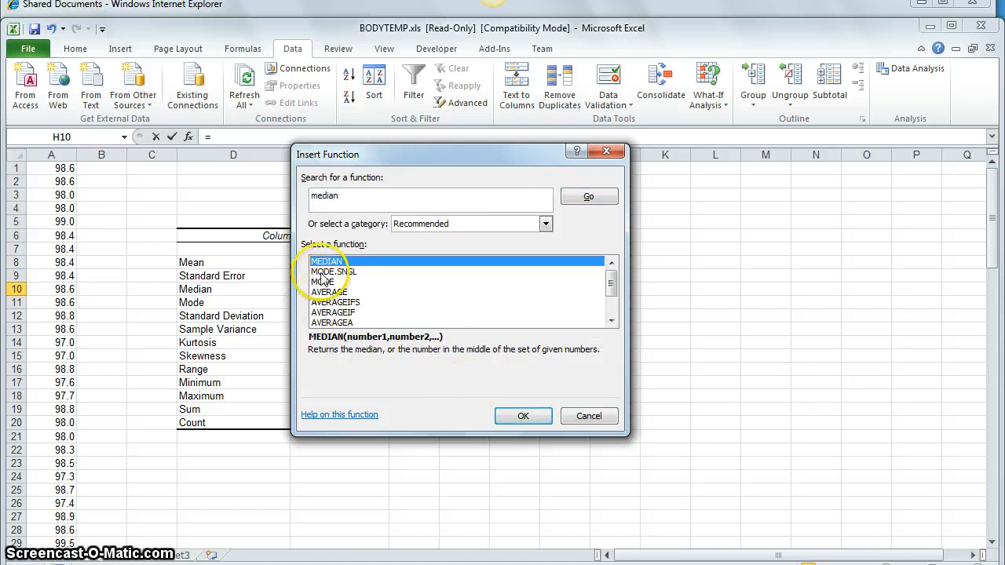
click(521, 416)
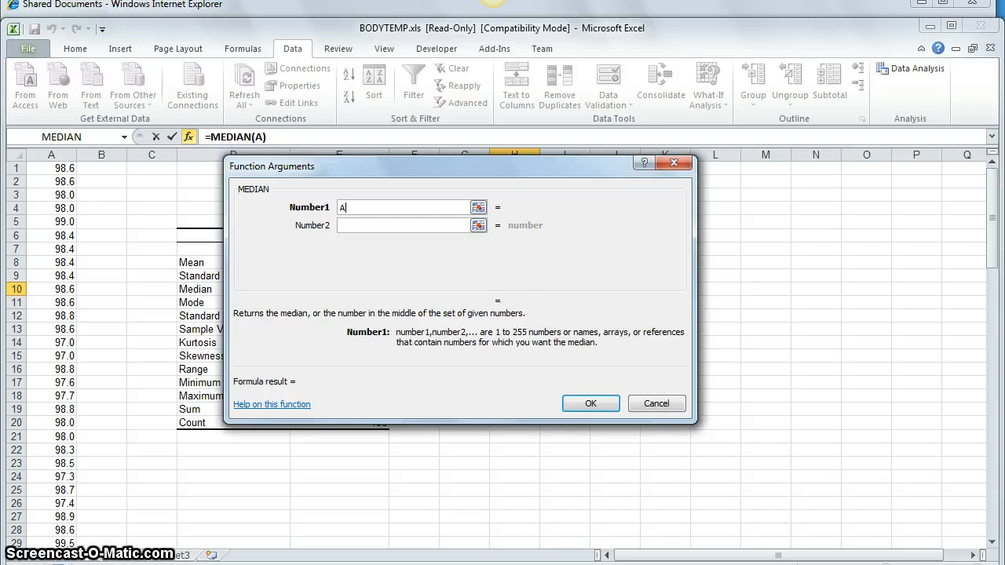
text(A1:A106)
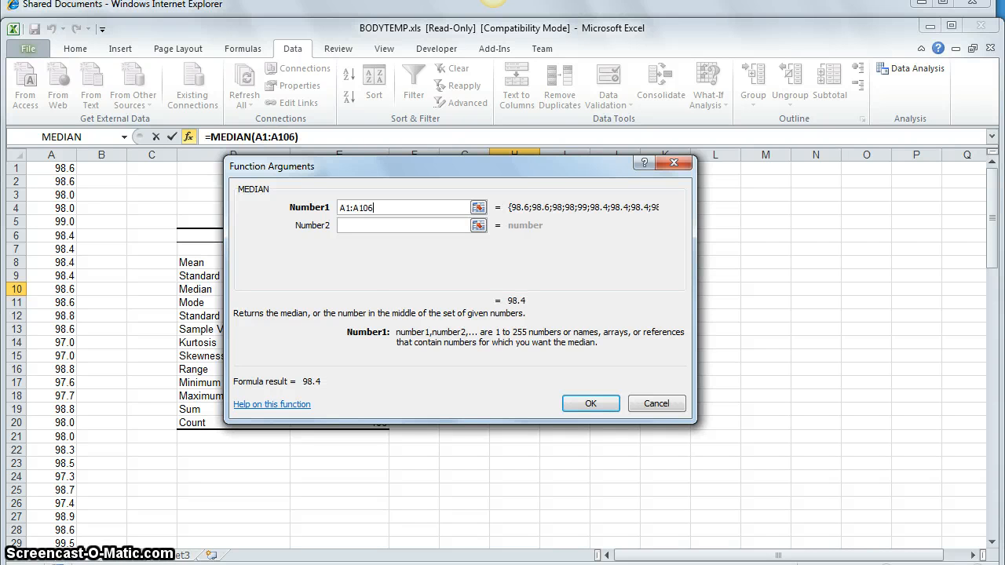
key(Return)
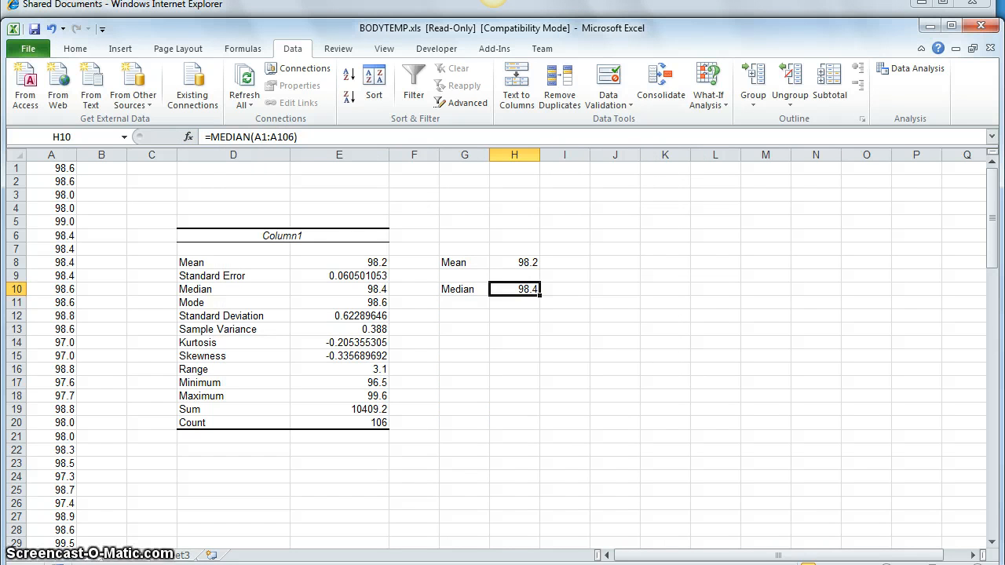
Search the functions for "Mode" from cell G11 and compare the descriptions of MODE, MODE.SNGL and MODE.MULT
click(471, 306)
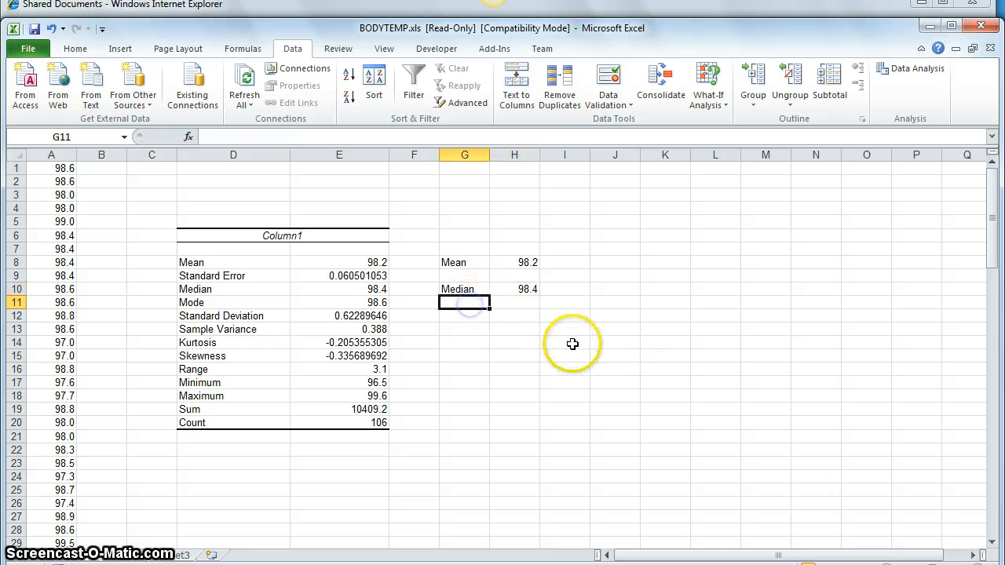
click(188, 137)
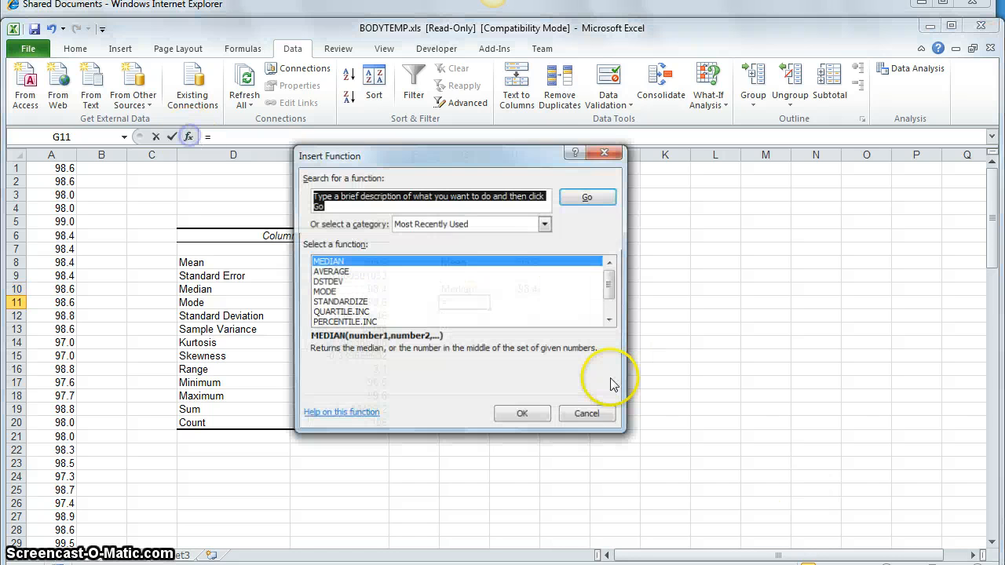
text(Mode)
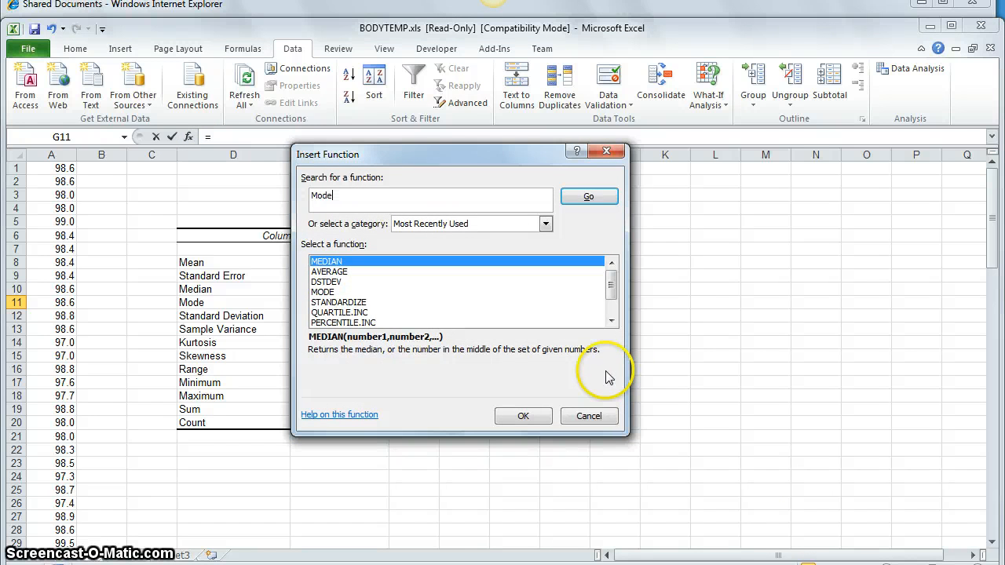
key(Return)
click(324, 262)
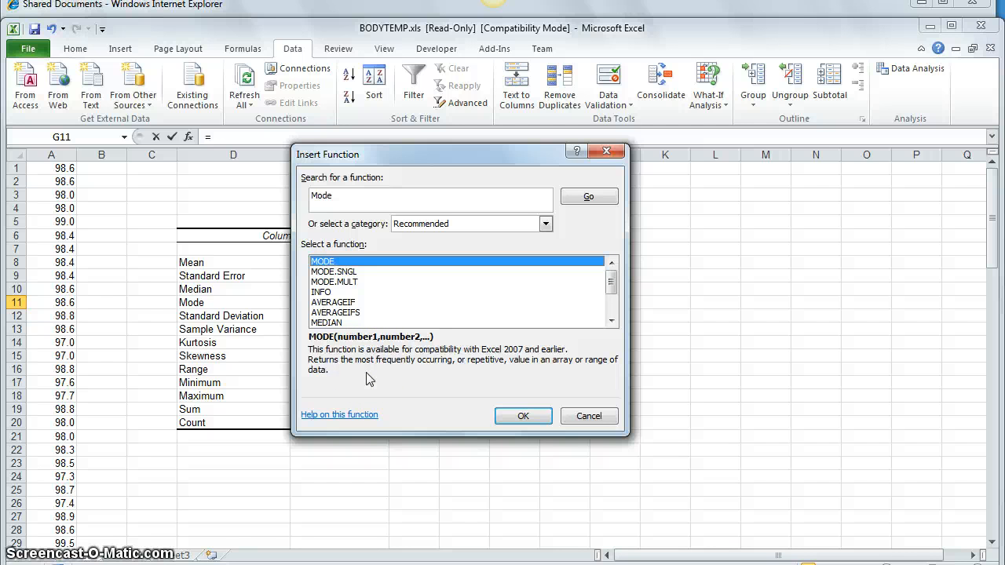
click(331, 271)
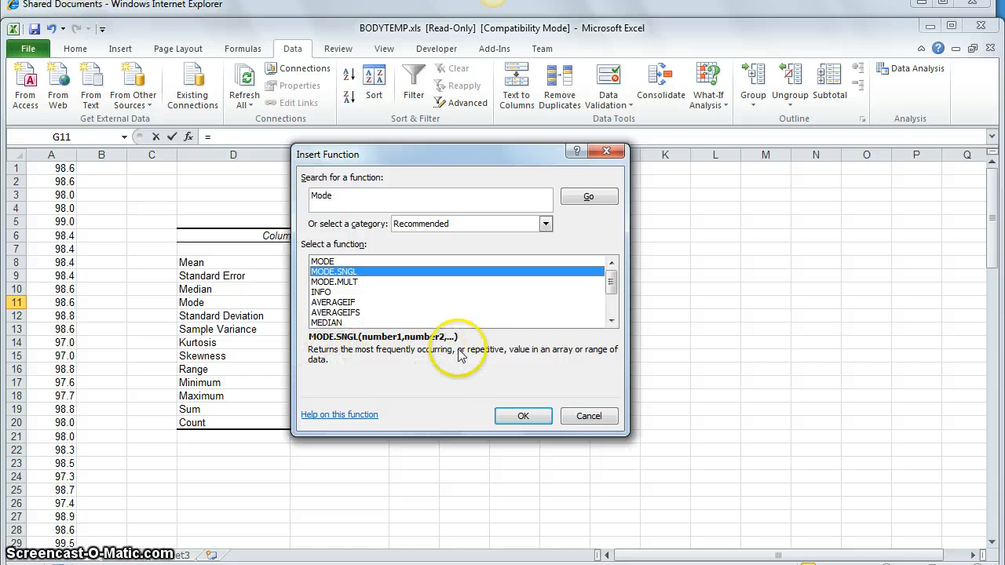
click(337, 281)
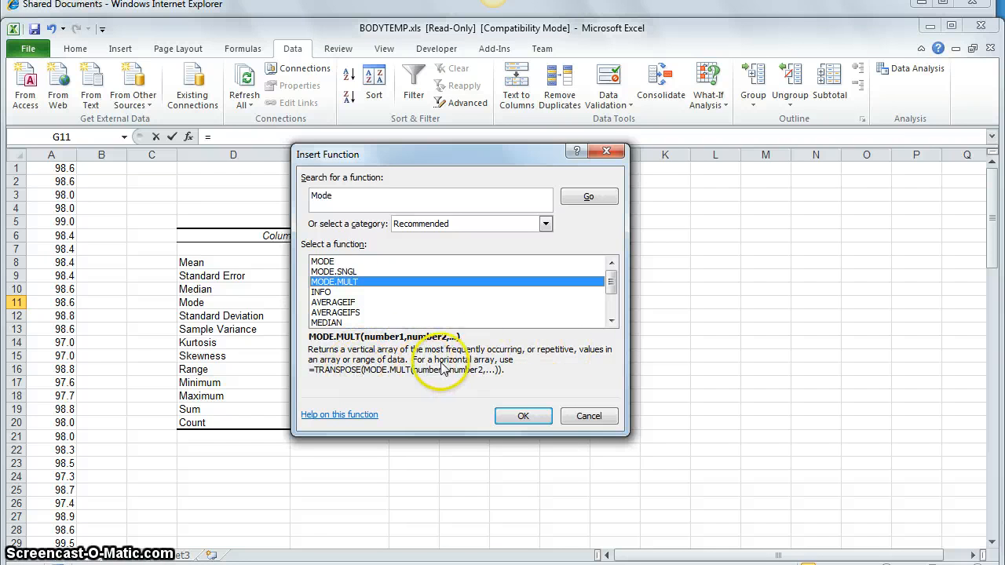
click(339, 271)
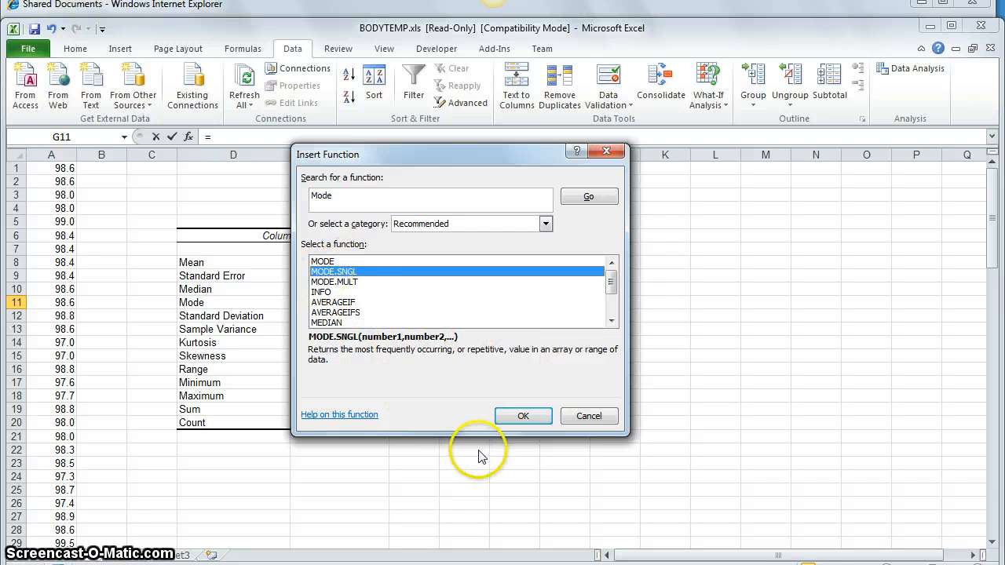
Insert the MODE function over the range A1:A106 in cell G11
click(324, 263)
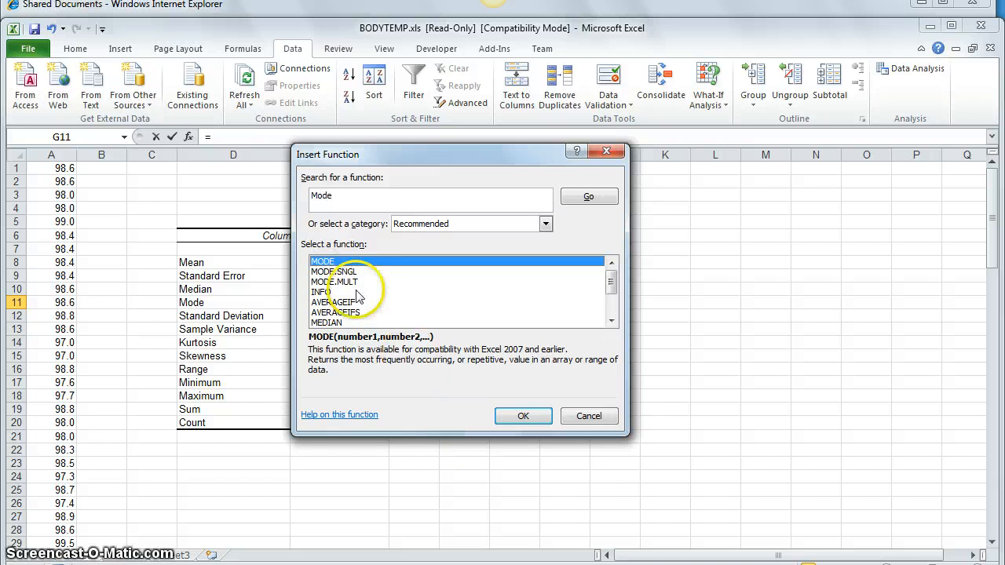
click(515, 415)
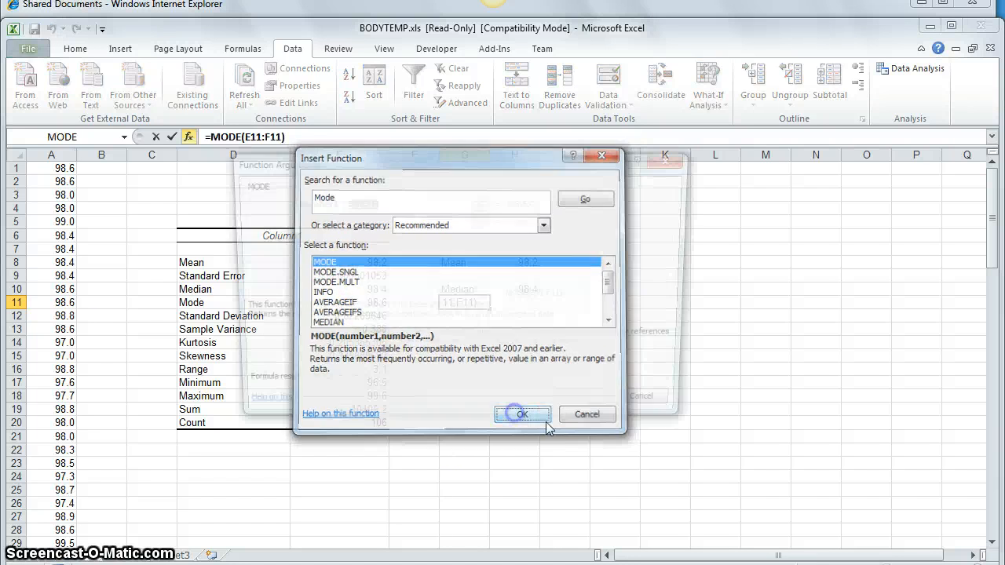
text(A)
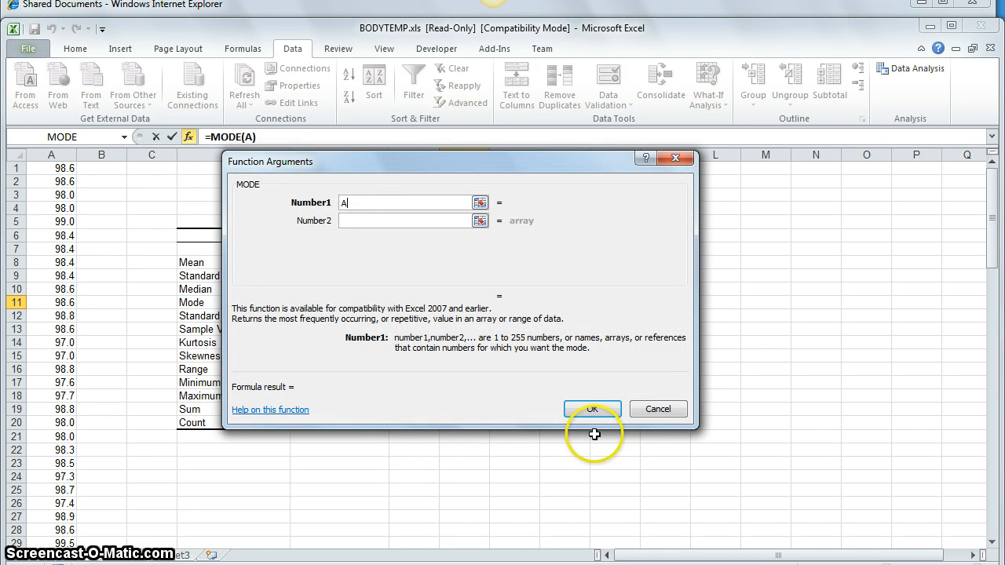
text(1:A106)
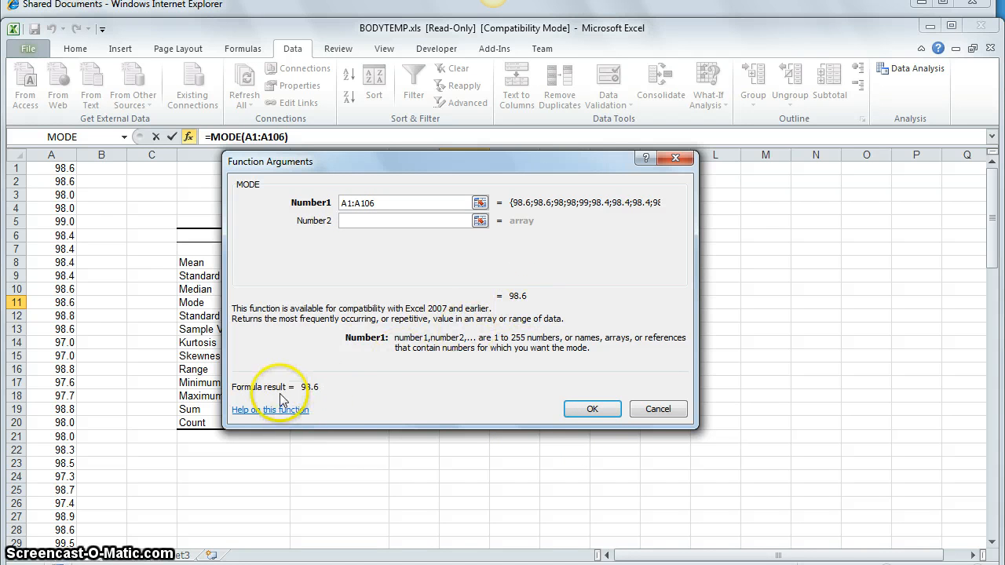
click(592, 409)
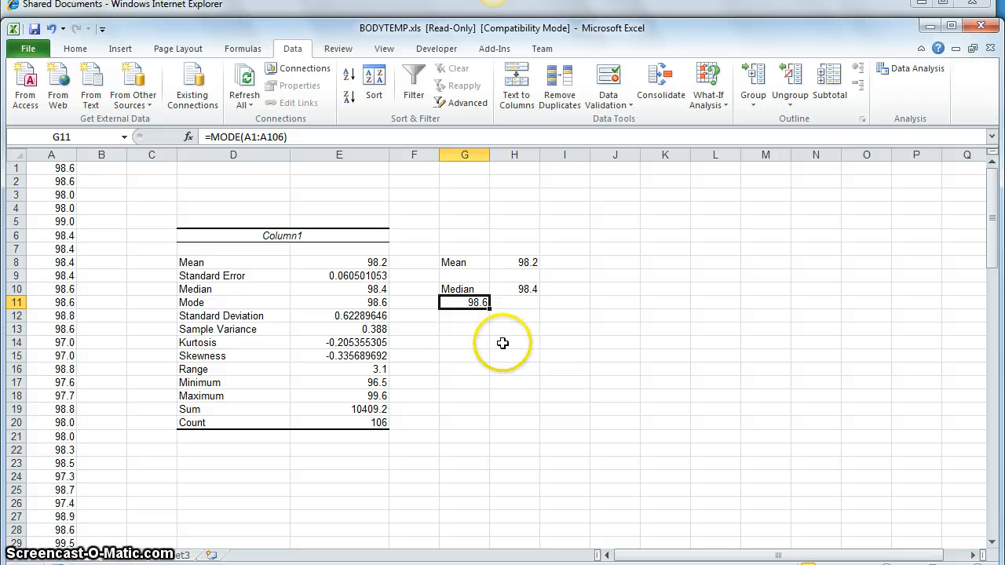
Overwrite cell G11 with the label "Mode" and enter the formula =MODE(A1:A106) in the adjacent cell H11
text(Mode)
key(Tab)
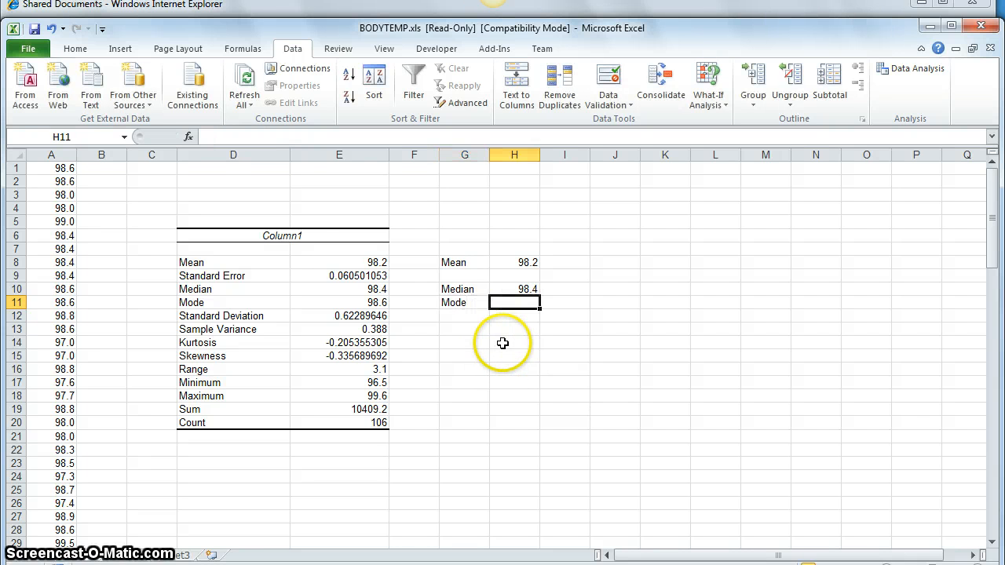
click(243, 136)
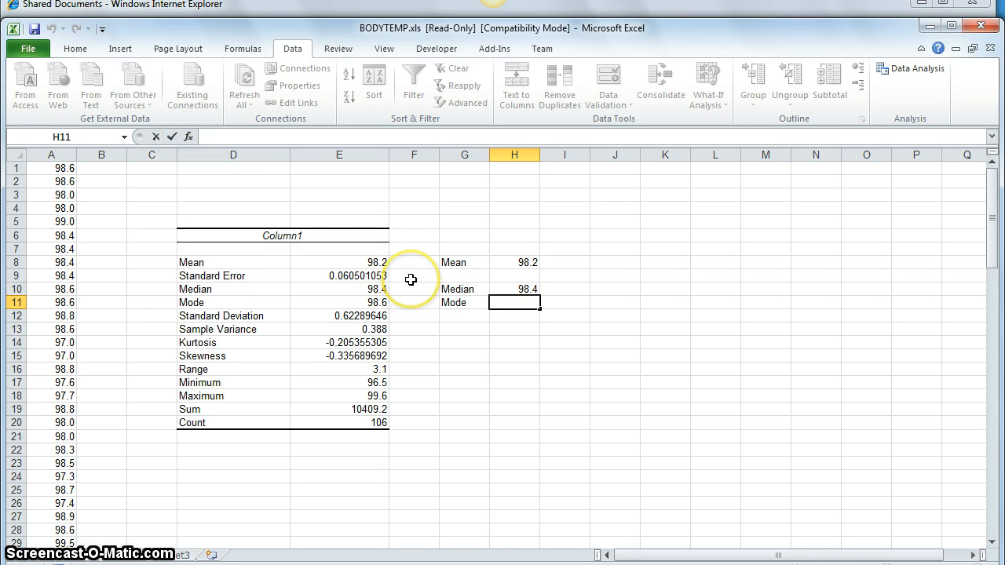
click(221, 137)
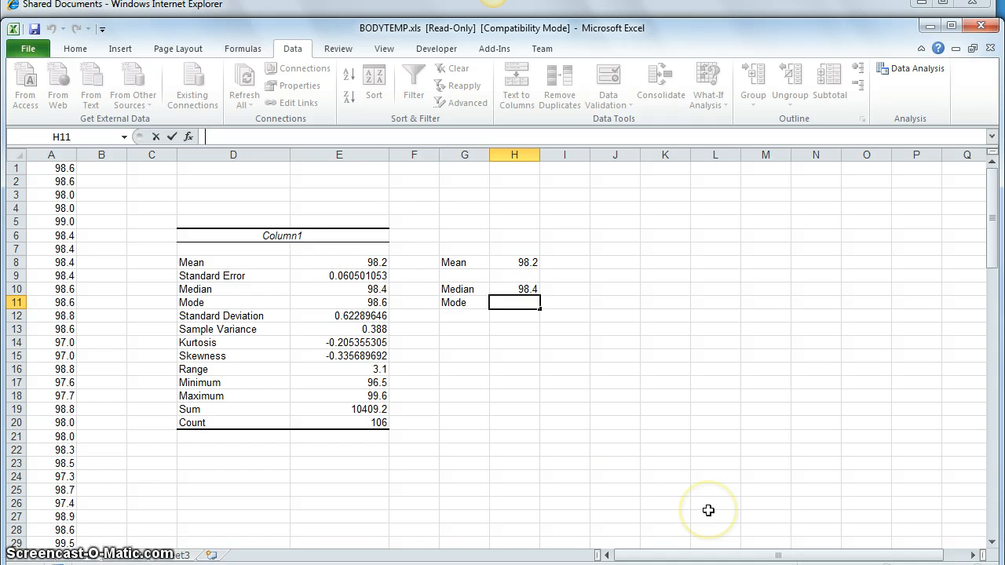
text(=)
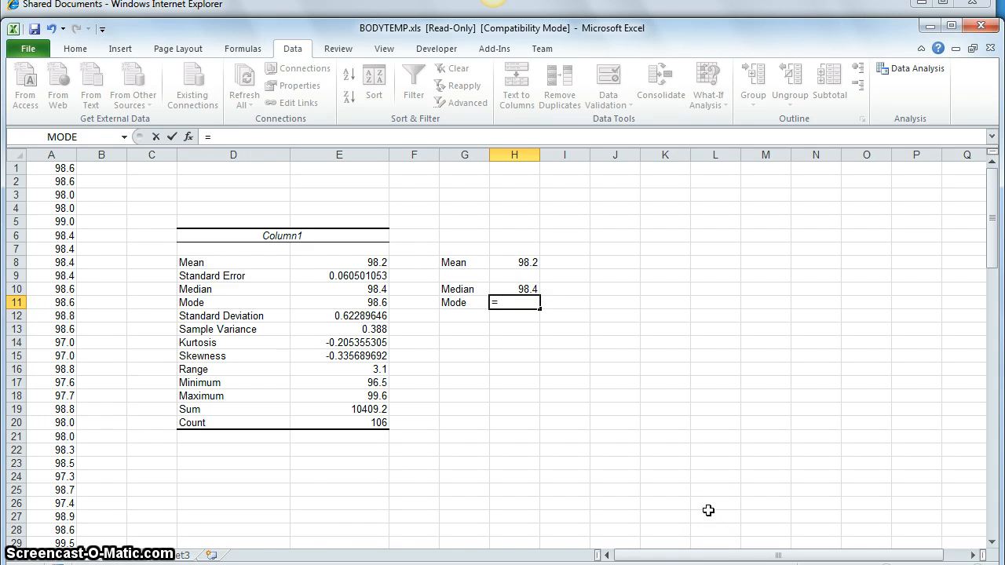
text(M)
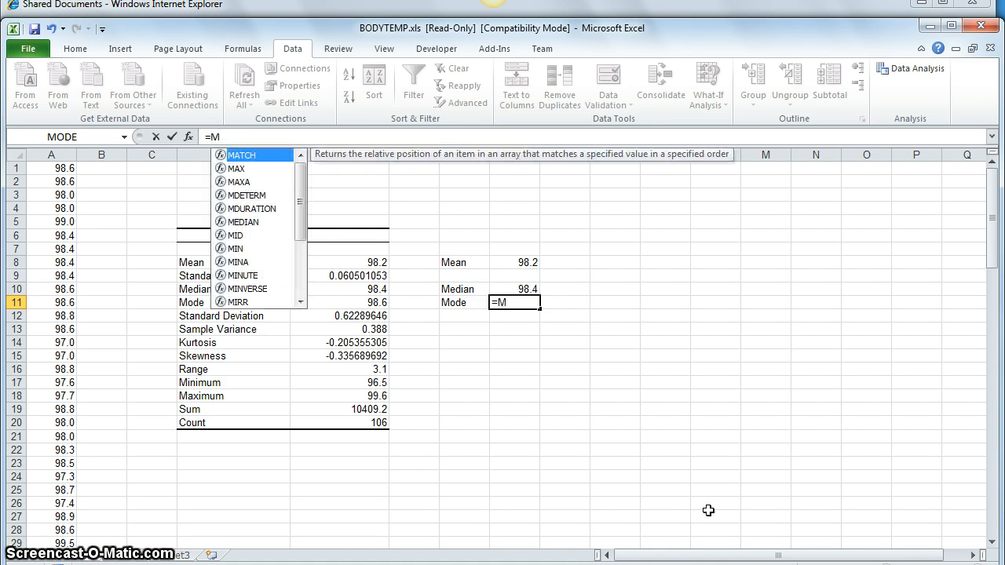
text(ODE)
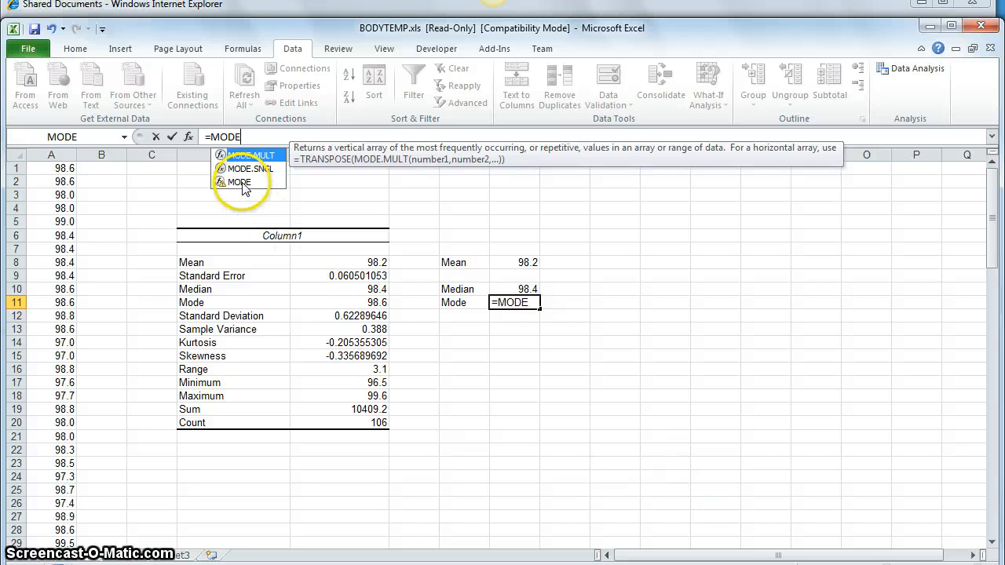
key(Down)
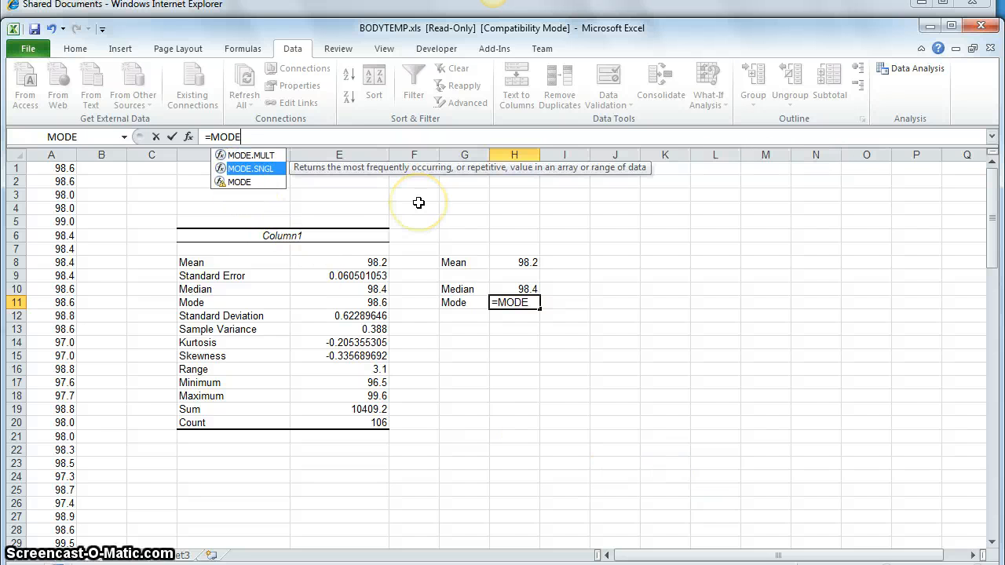
key(Down)
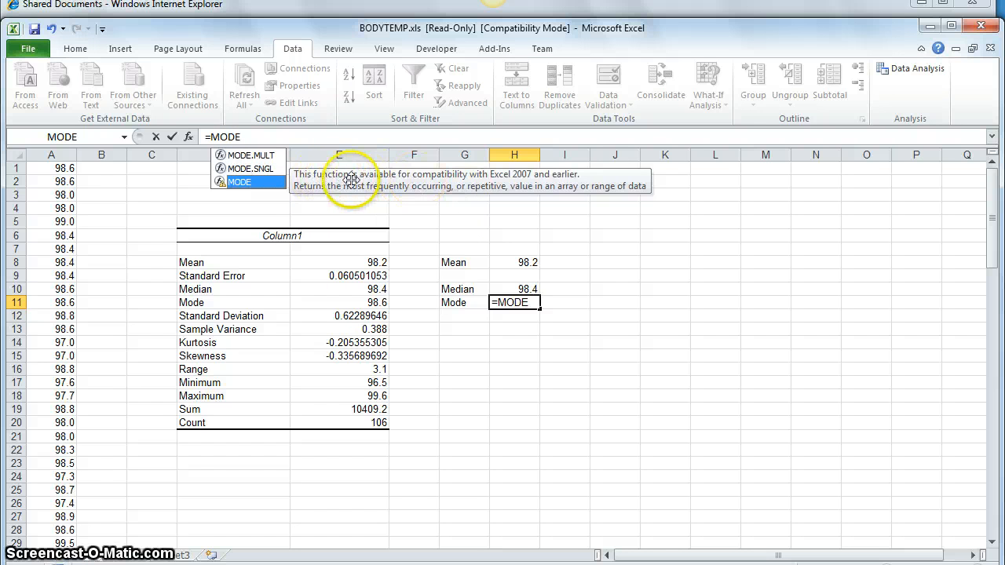
double_click(248, 188)
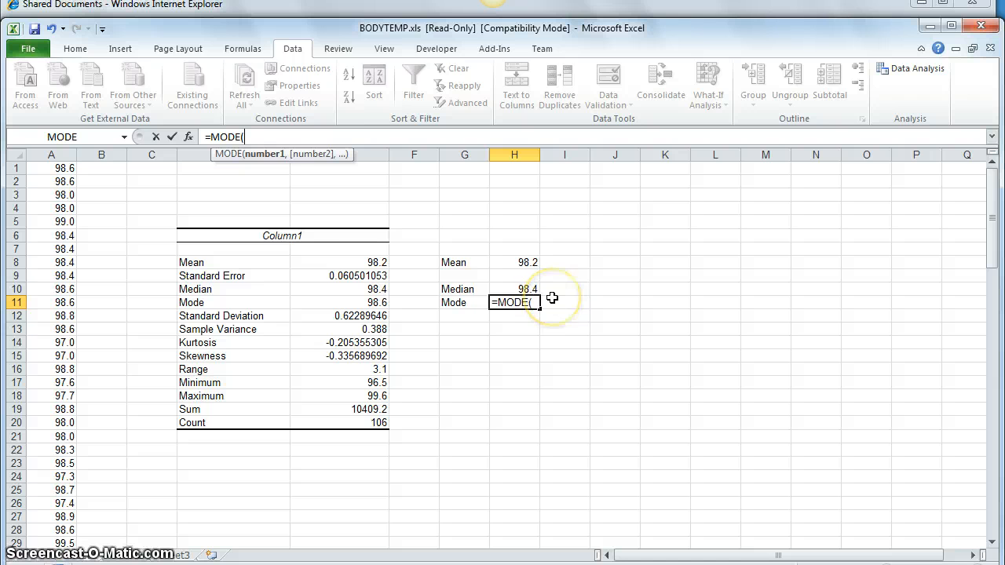
text(A1:A)
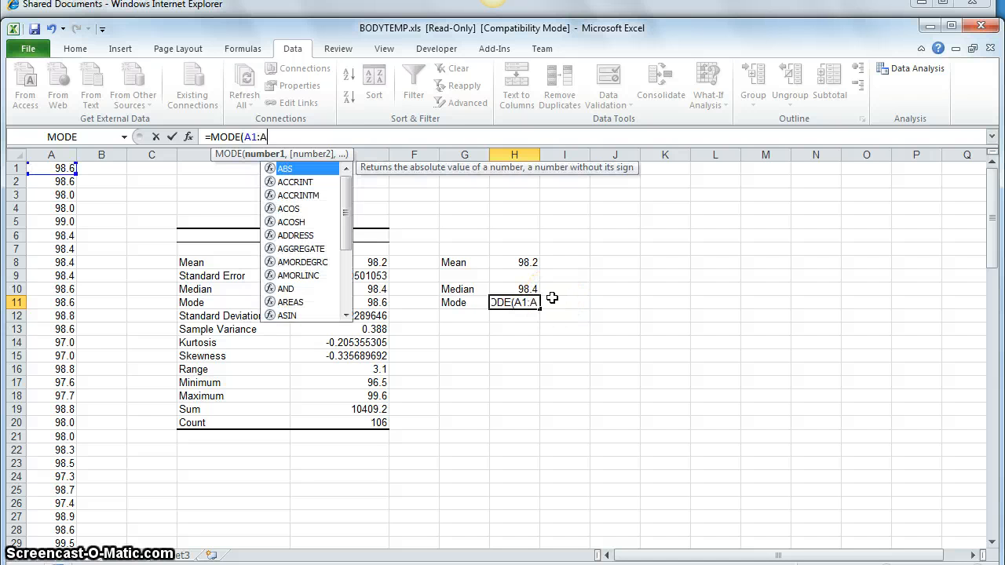
text(106)
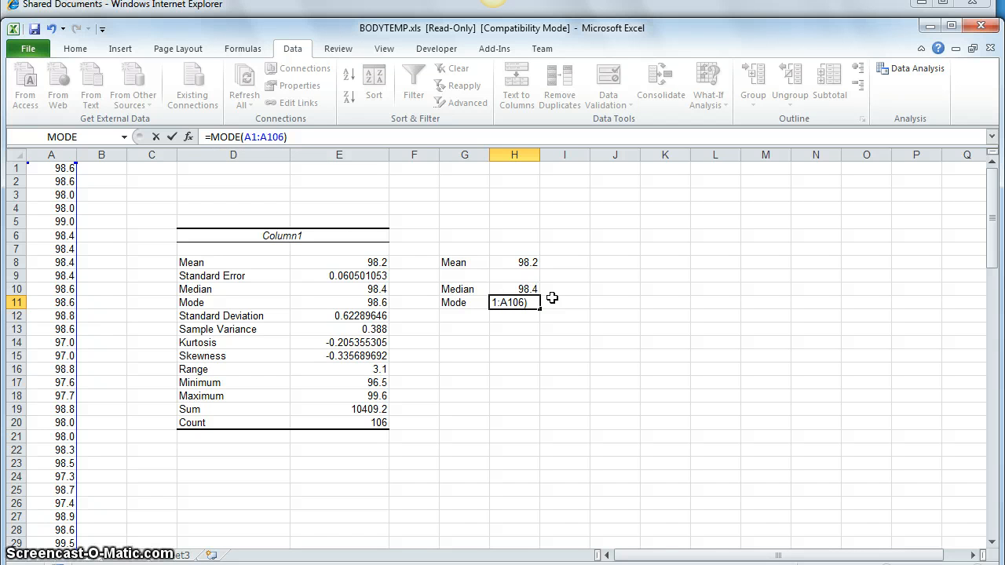
key(Return)
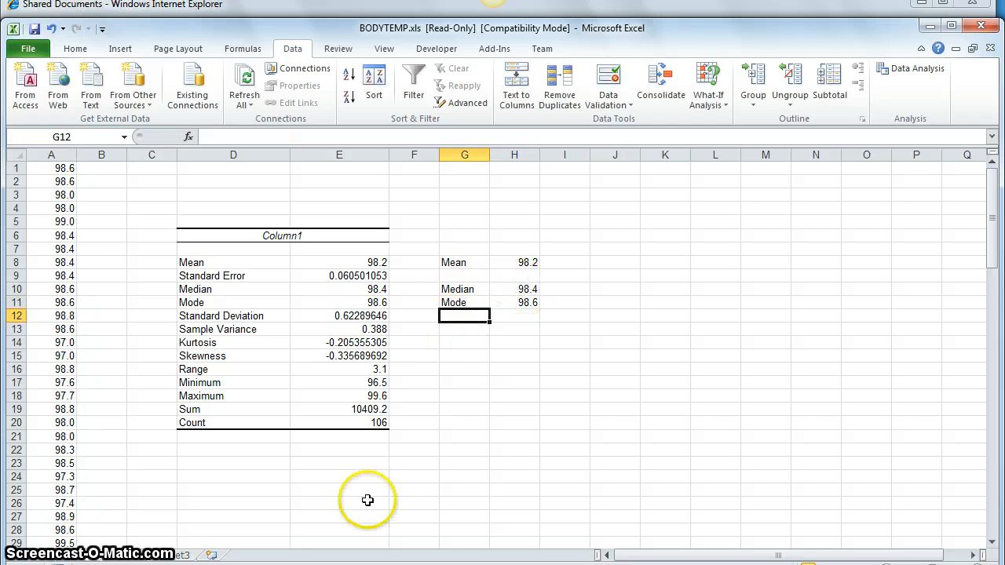
Label cell G12 "Standard Deviation" and widen column G to fit the whole label
click(198, 317)
click(465, 315)
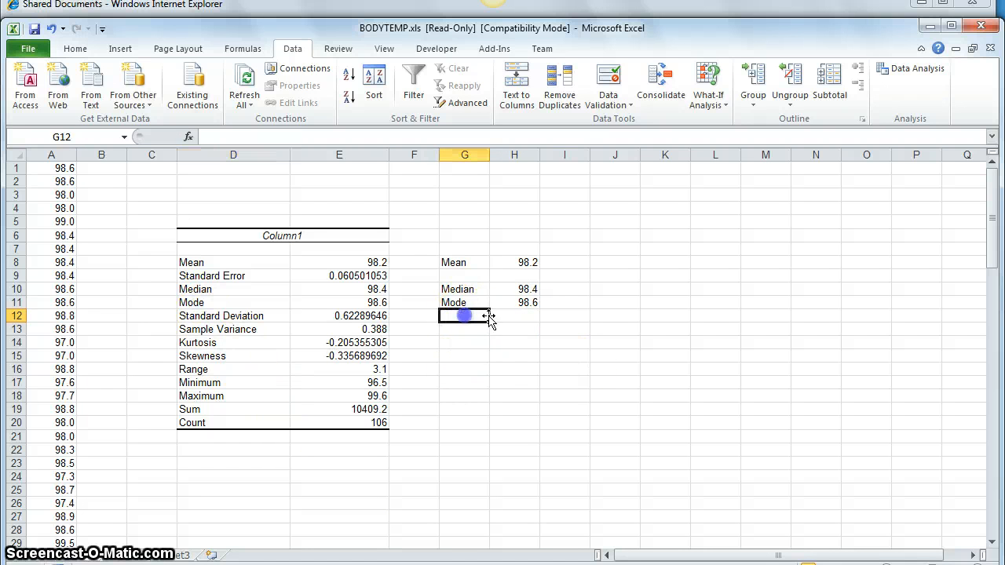
text(Standard)
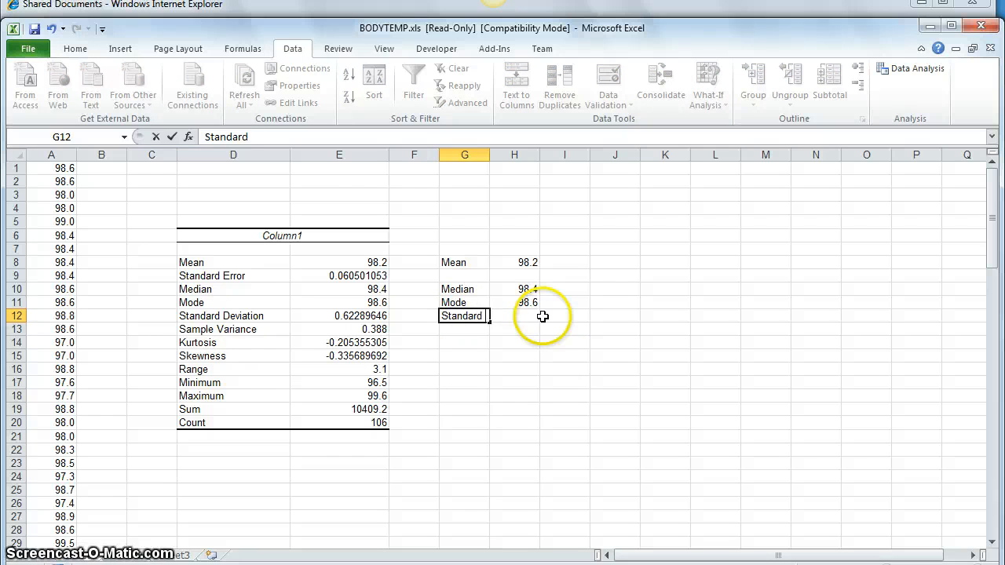
text( Deviation)
key(Tab)
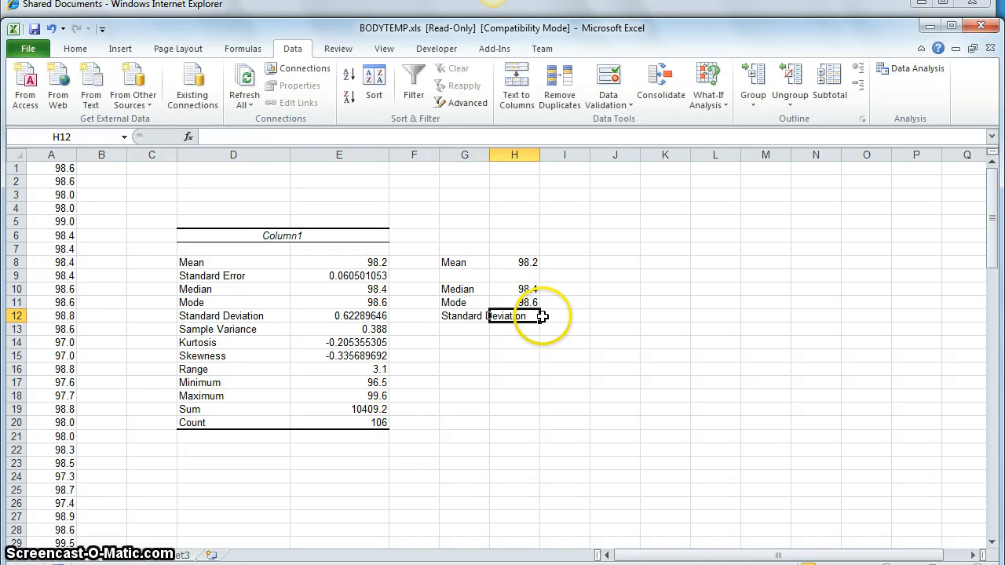
drag(489, 152, 545, 152)
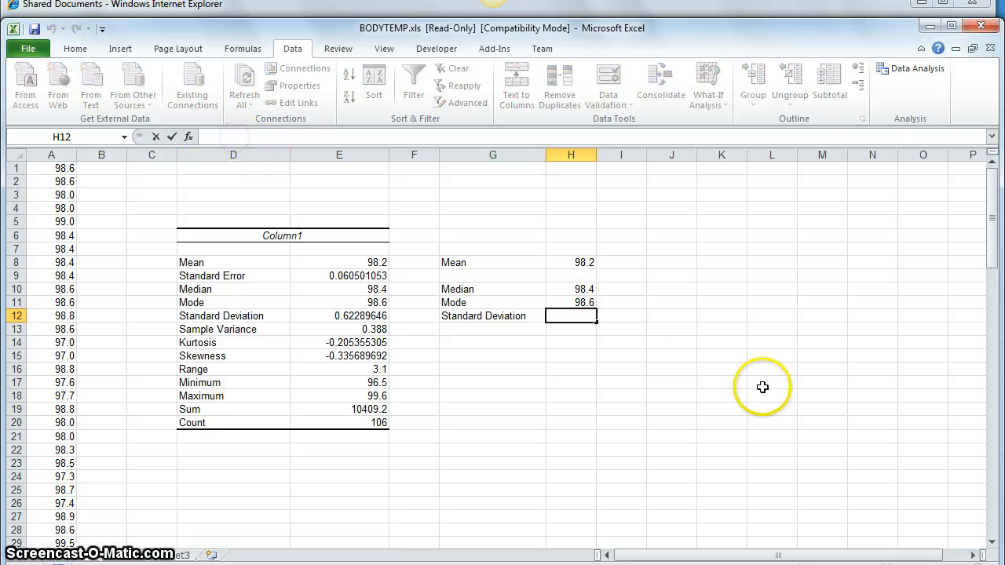
Open the function search for cell H12 and look up "Standard Deviation"
double_click(577, 316)
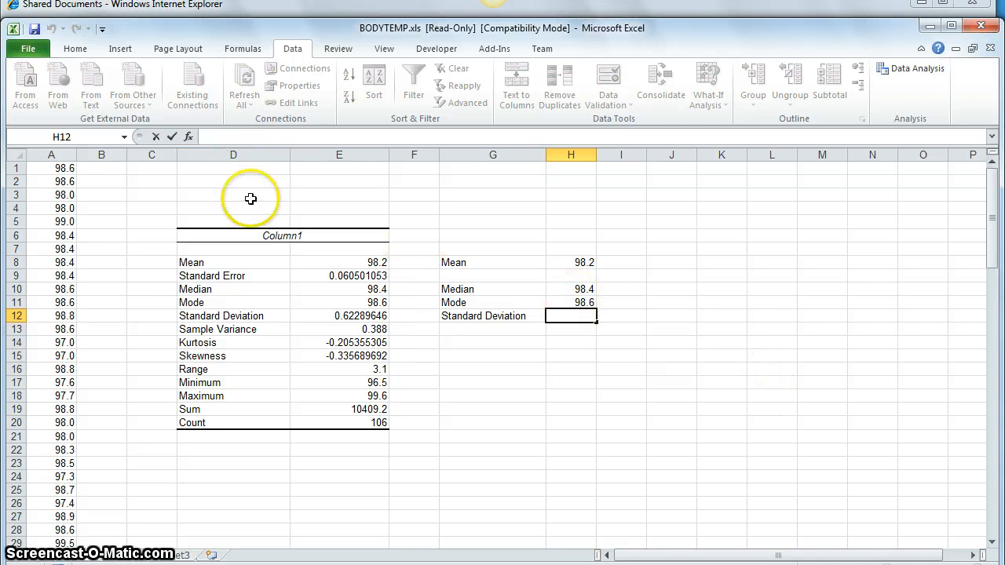
click(188, 137)
text(Standard Deviation)
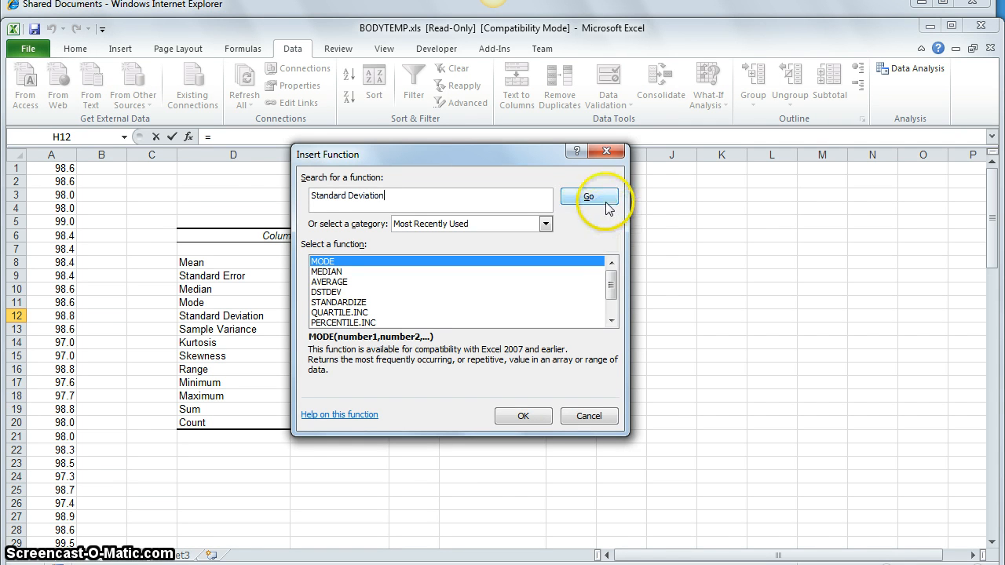
click(602, 198)
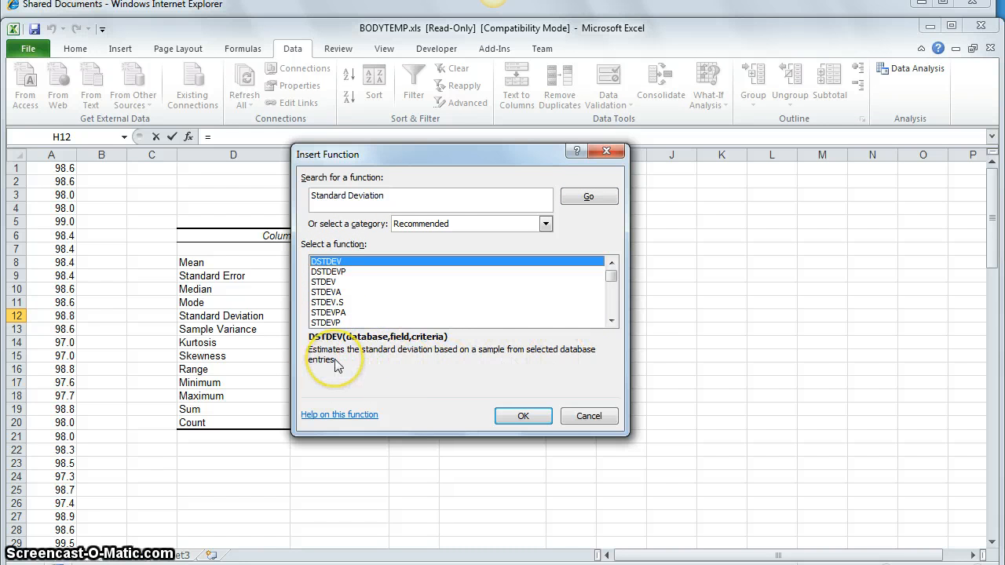
Compare the descriptions of the DSTDEV, DSTDEVP, STDEV and STDEVA functions in the search results
click(326, 271)
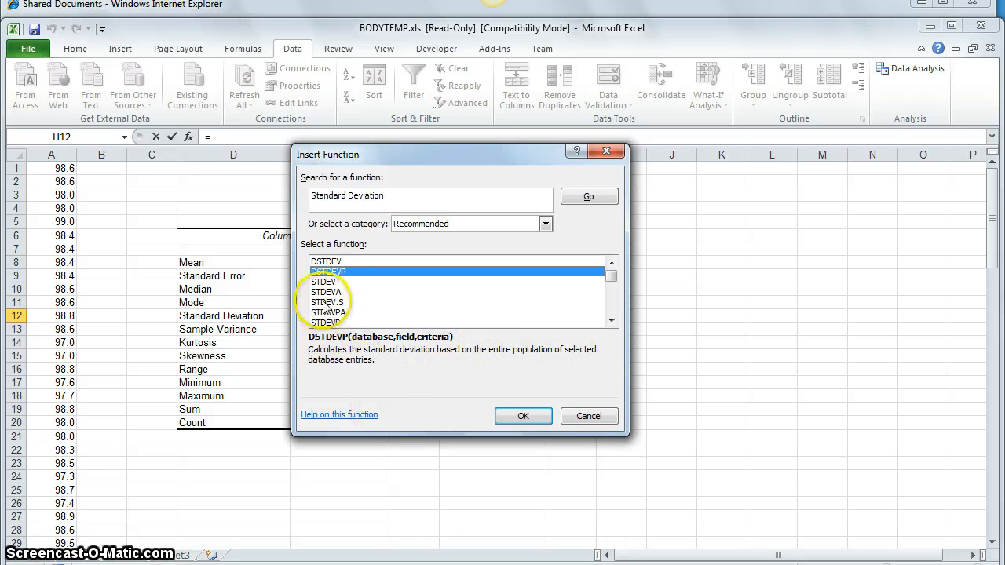
click(330, 262)
click(334, 270)
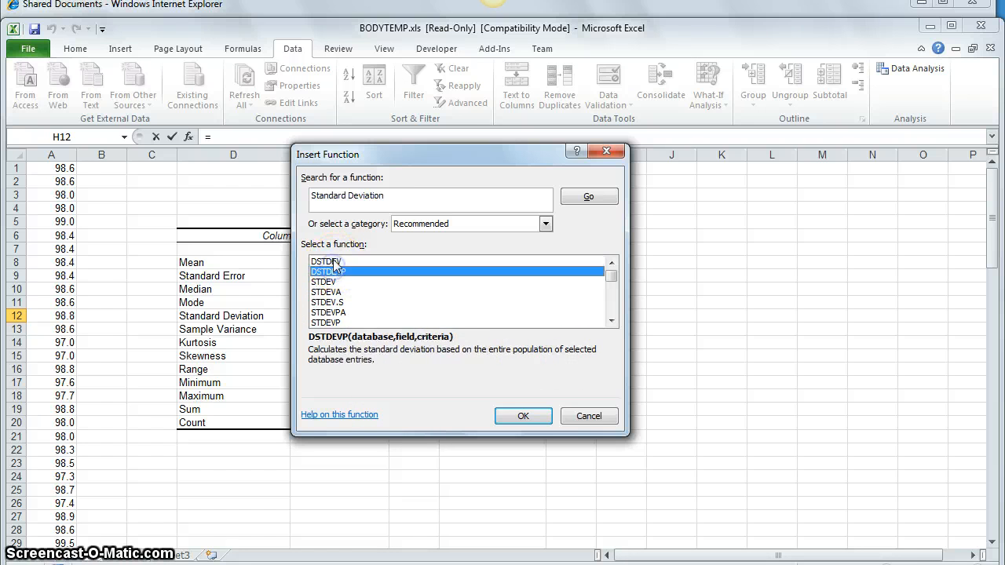
click(333, 262)
click(333, 271)
click(333, 261)
click(335, 270)
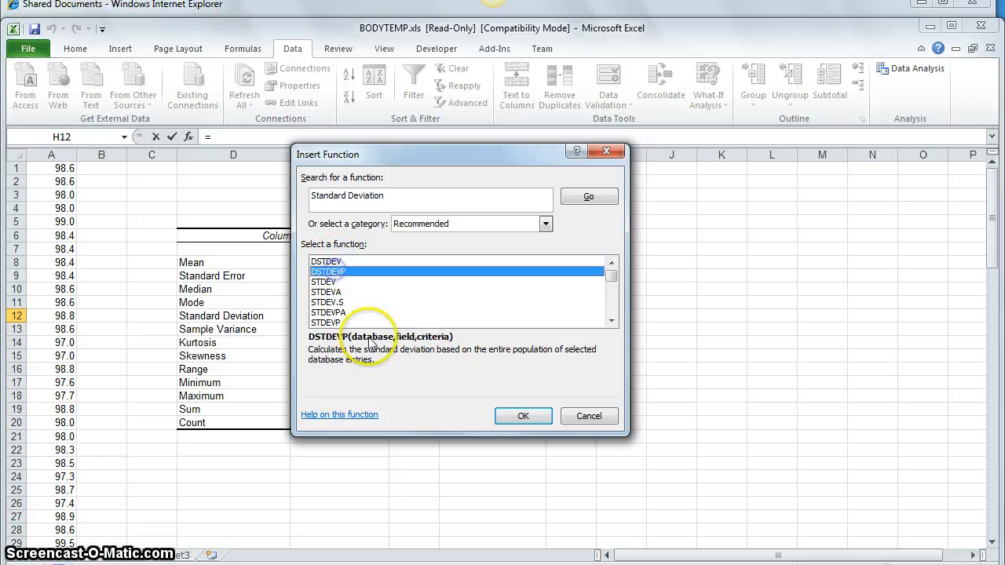
click(325, 282)
click(522, 416)
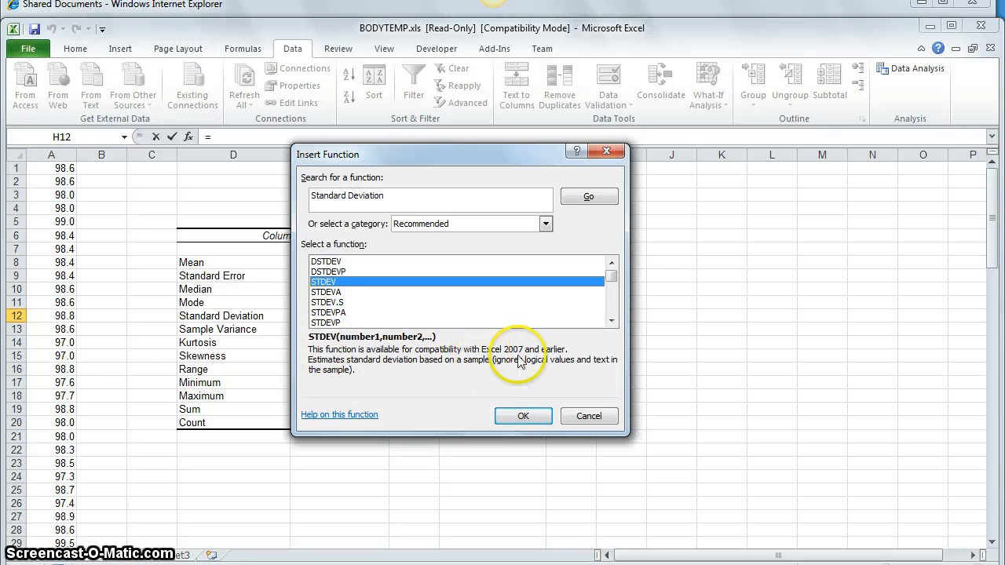
click(365, 292)
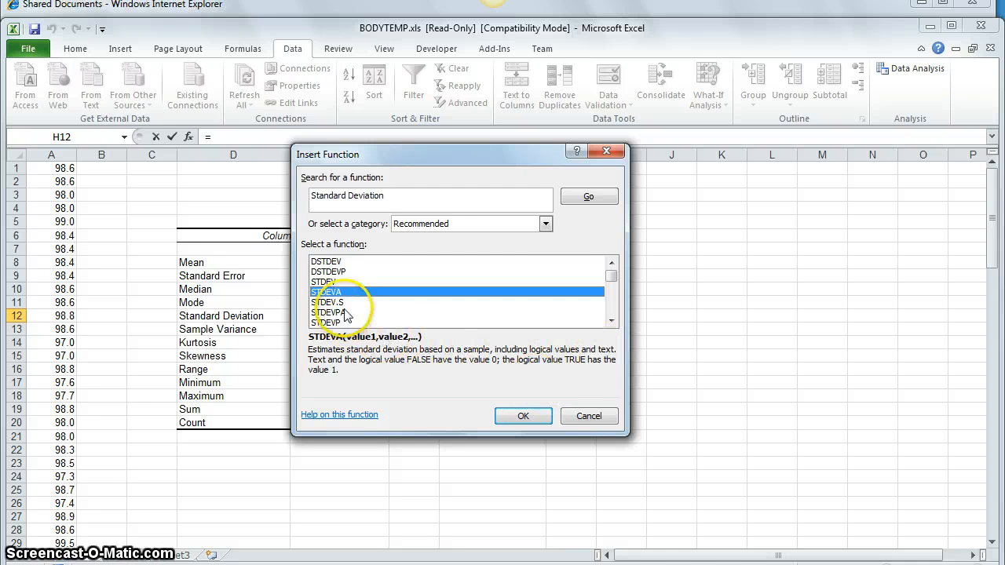
Insert the STDEV function over the range A1:A106 in cell H12
click(349, 281)
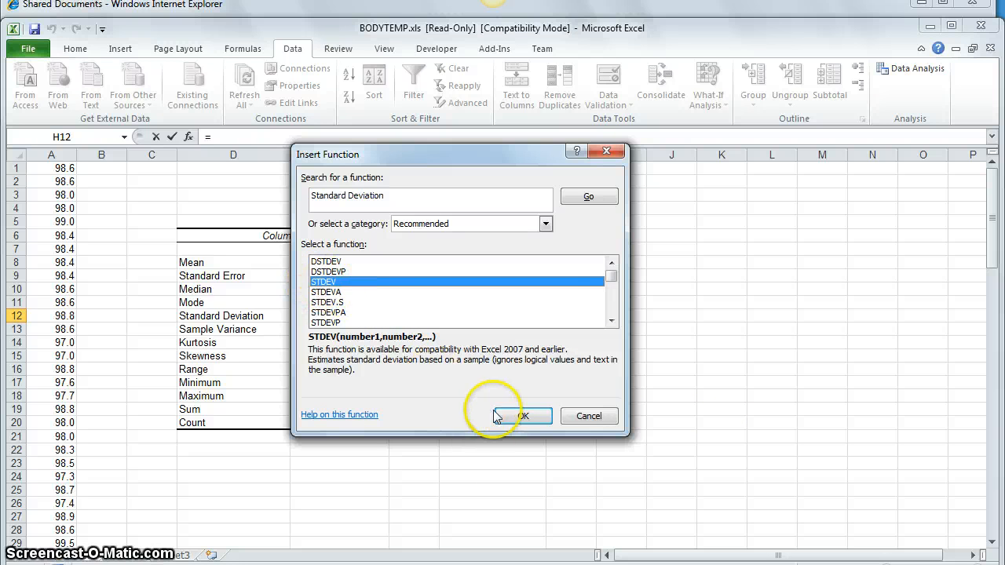
click(522, 417)
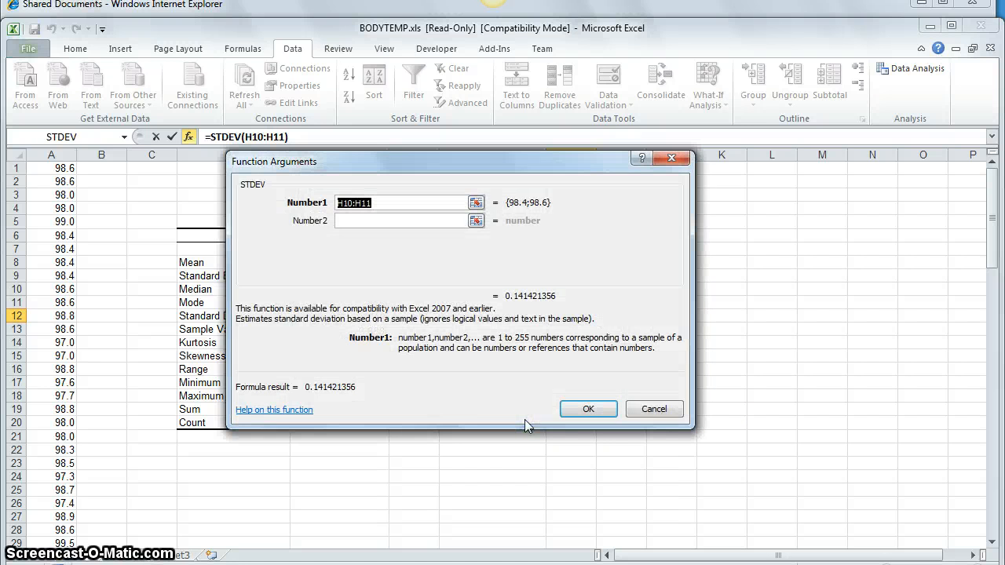
text(A1)
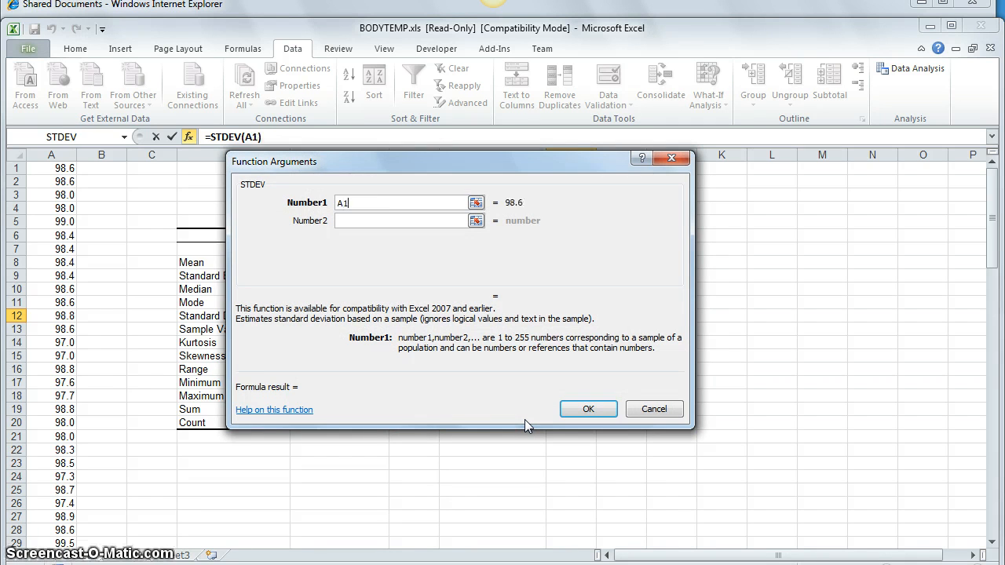
text(:A106)
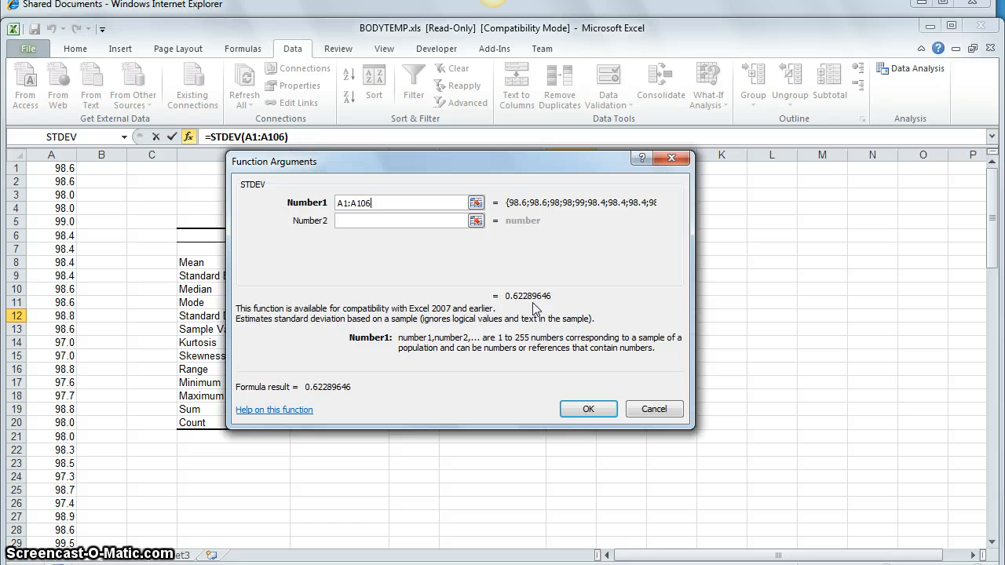
click(585, 408)
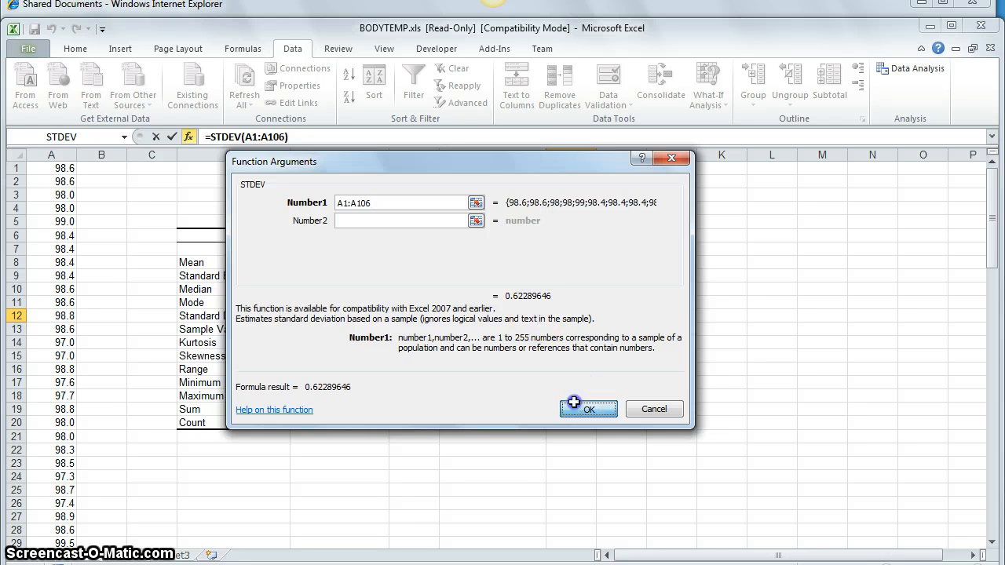
Check the standard deviation in the summary table and widen column H to show more decimals of the STDEV result
click(370, 317)
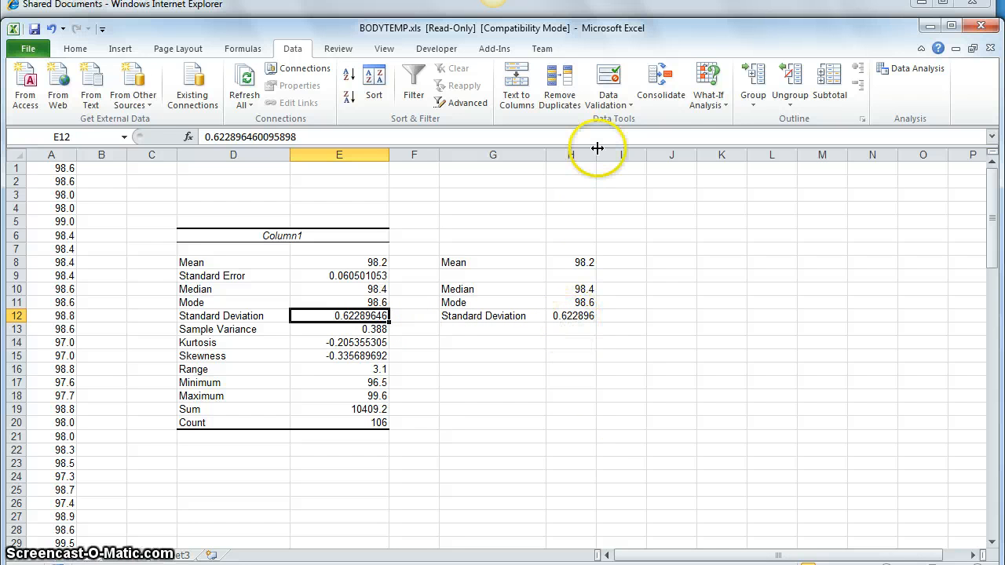
drag(595, 149, 764, 148)
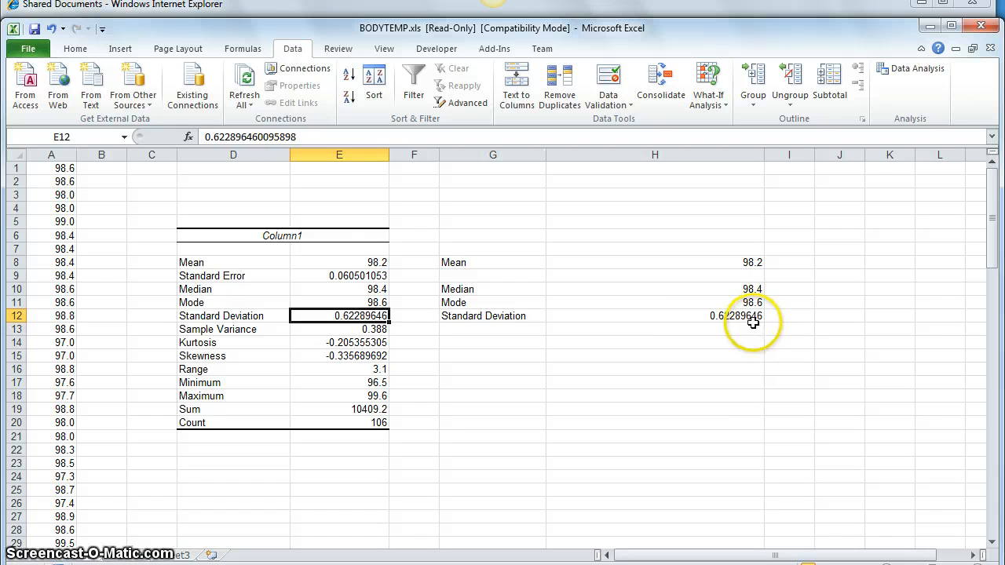
click(730, 328)
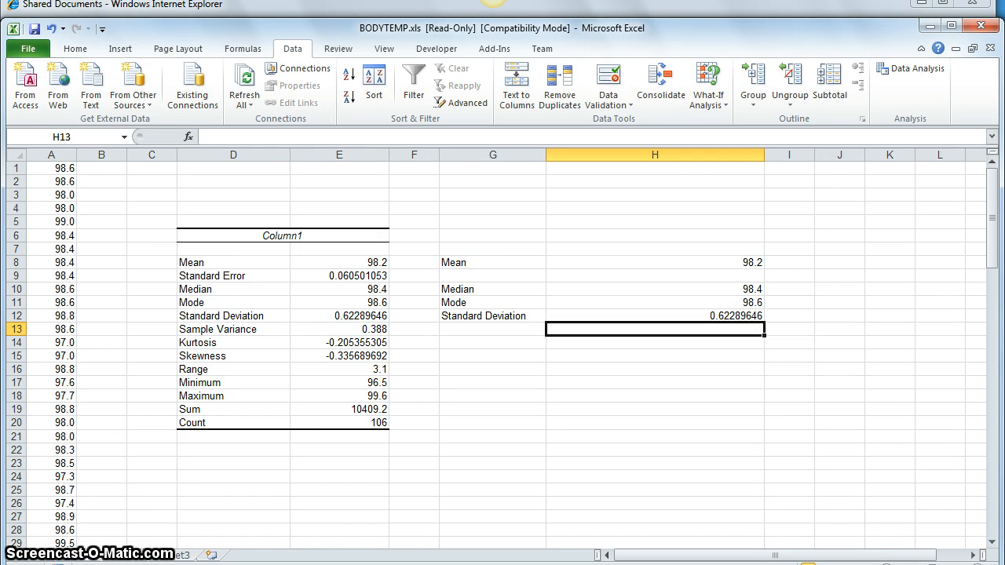